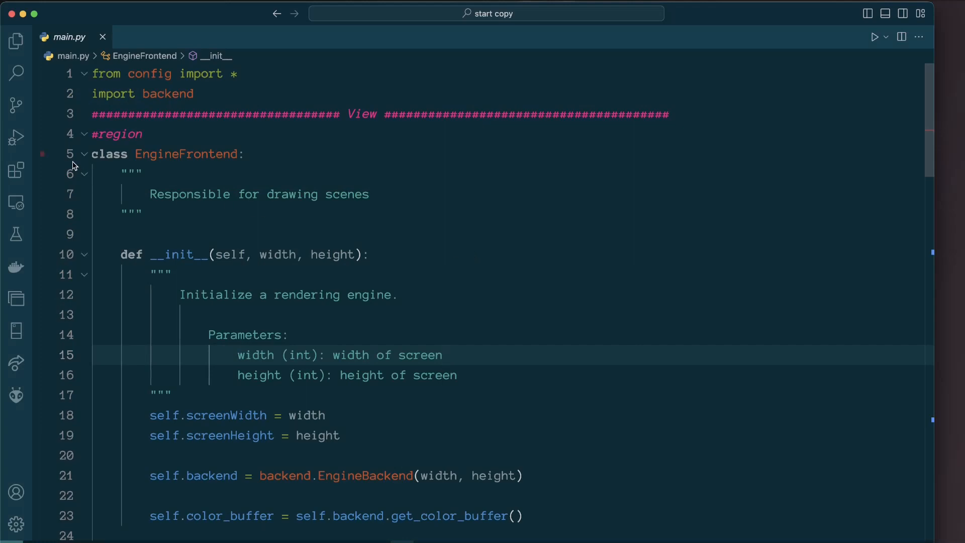
Step: Fold the EngineFrontend and App classes, peek into the shaders folder in Explorer, and bring up config.py
{"action": "left_click", "coordinate": [83, 154]}
{"action": "left_click", "coordinate": [84, 235]}
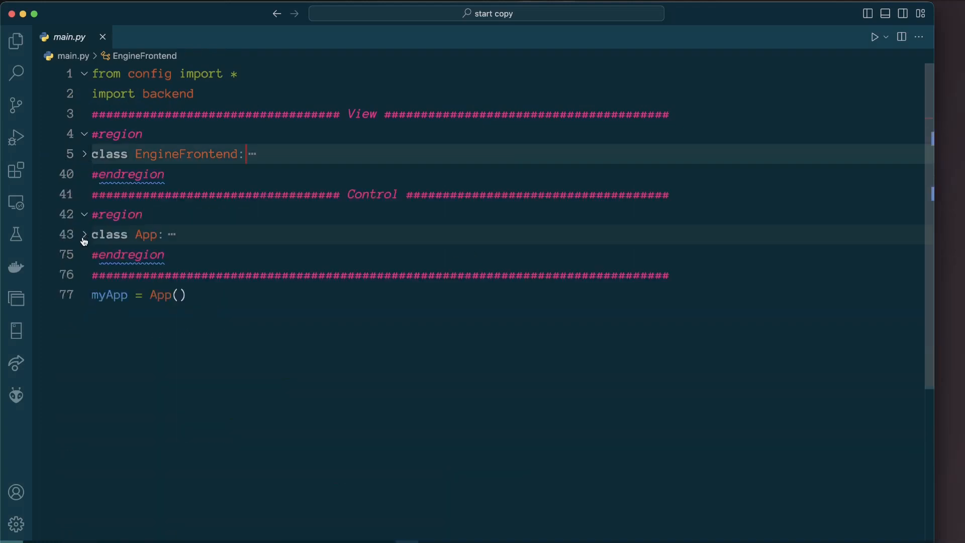
{"action": "left_click", "coordinate": [17, 42]}
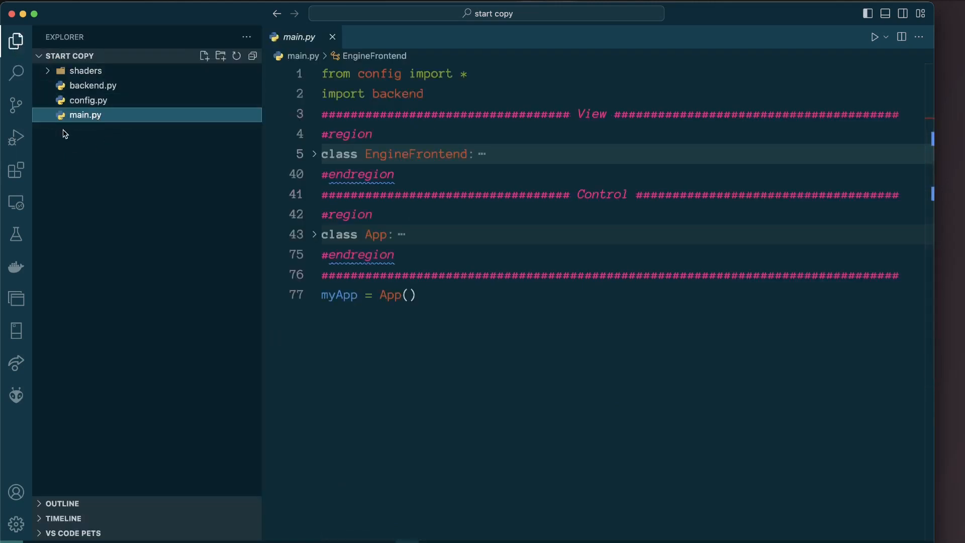
{"action": "left_click", "coordinate": [47, 73]}
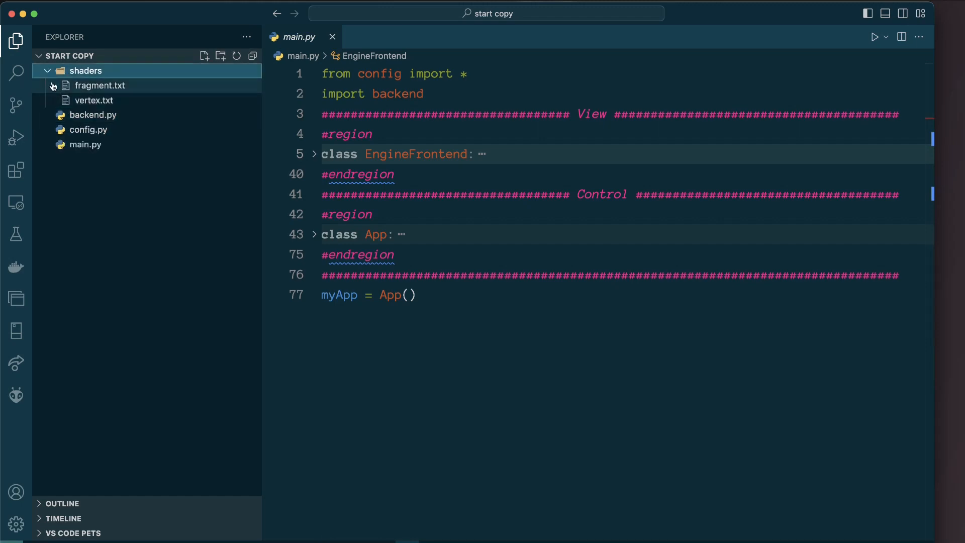
{"action": "left_click", "coordinate": [47, 73]}
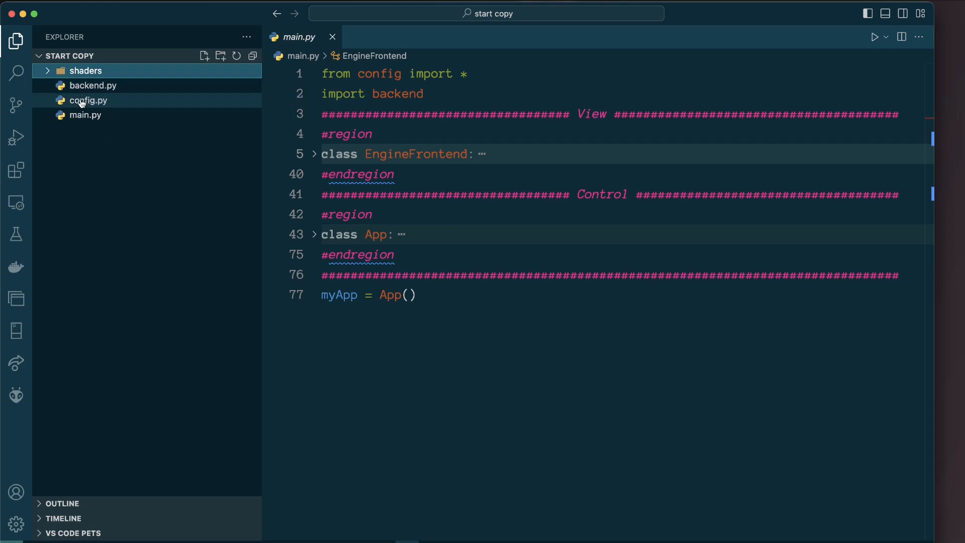
{"action": "left_click", "coordinate": [83, 102]}
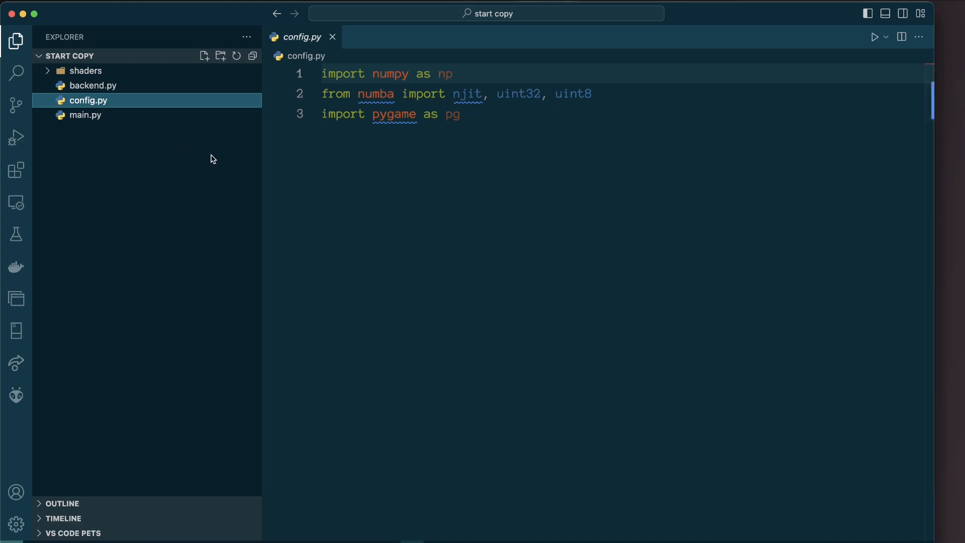
Step: Flip between backend.py, main.py and config.py in the Explorer, settling on backend.py
{"action": "left_click", "coordinate": [79, 88]}
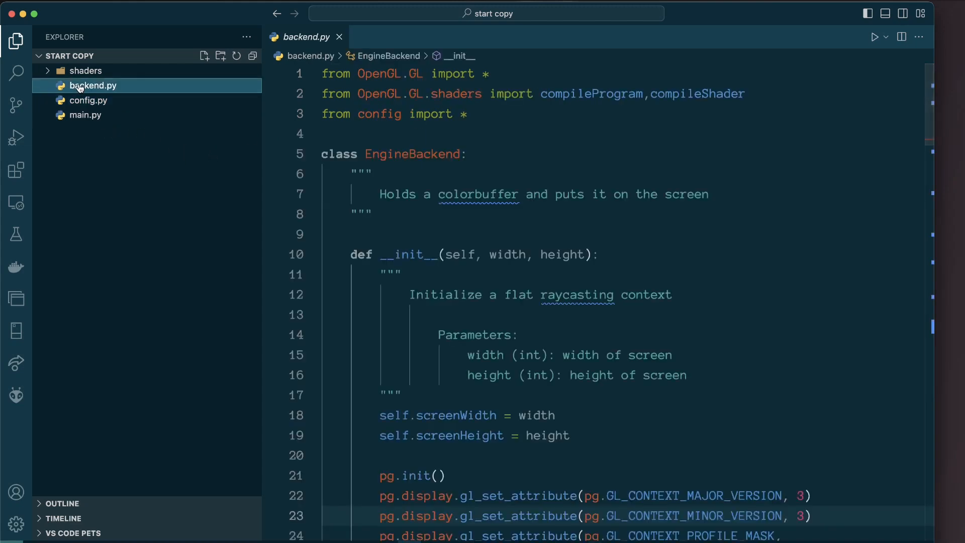
{"action": "scroll", "coordinate": [527, 318], "scroll_direction": "down", "scroll_amount": 5}
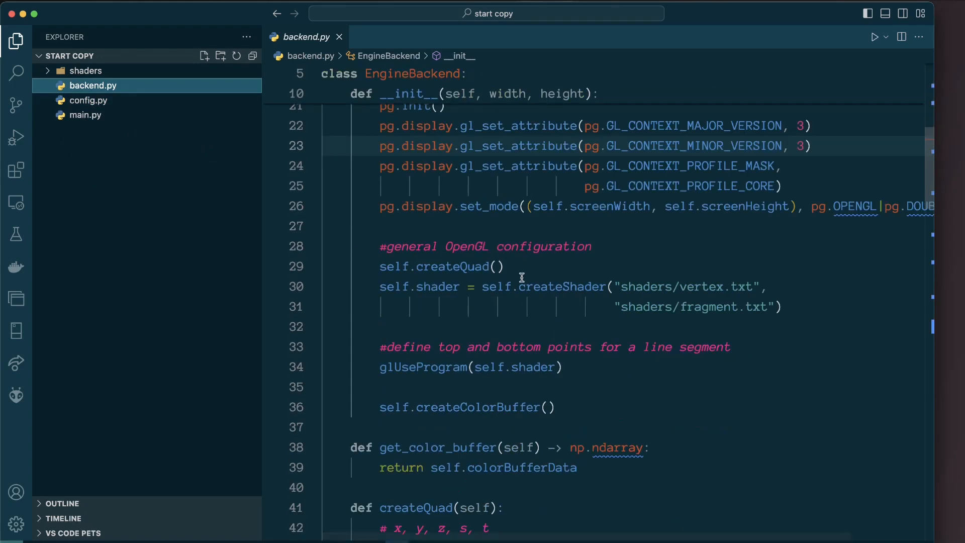
{"action": "scroll", "coordinate": [515, 286], "scroll_direction": "up", "scroll_amount": 3}
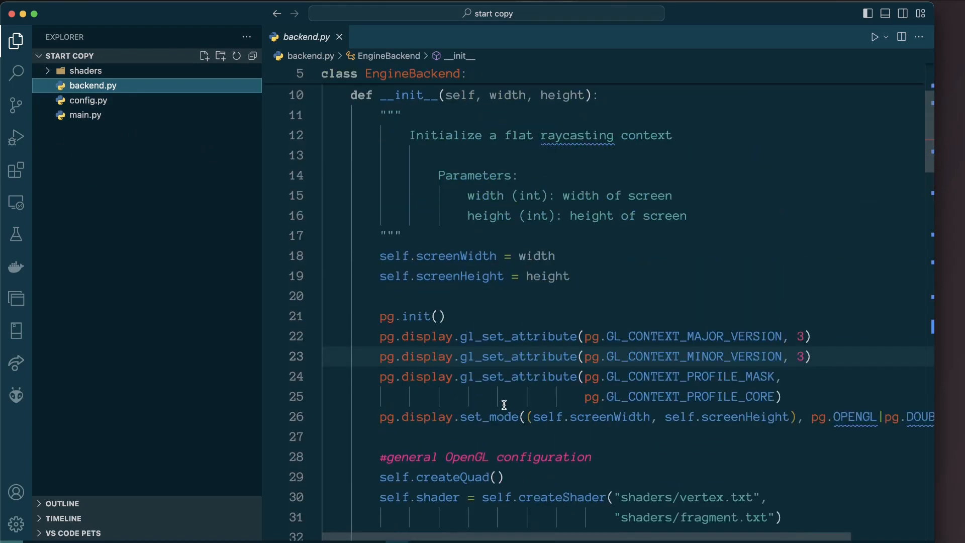
{"action": "scroll", "coordinate": [503, 405], "scroll_direction": "up", "scroll_amount": 3}
{"action": "left_click", "coordinate": [83, 115]}
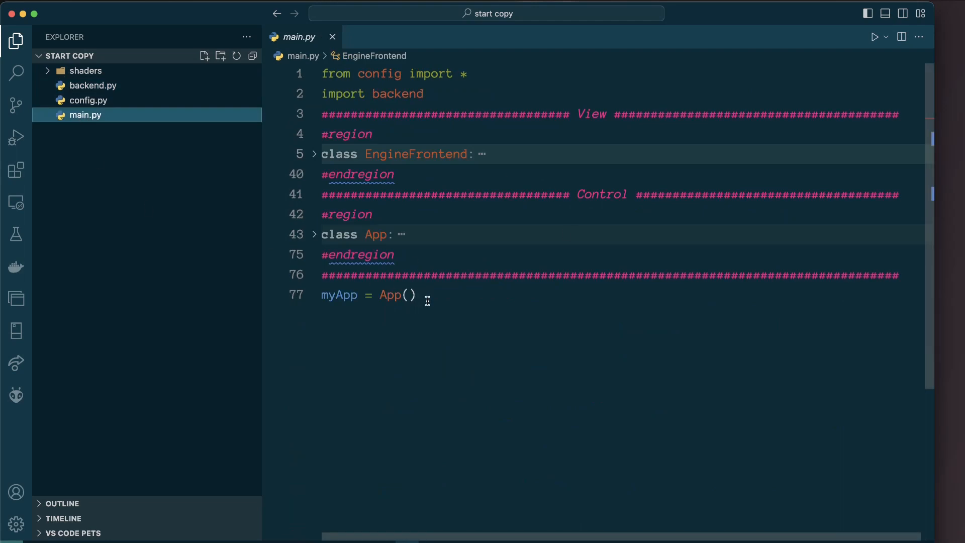
{"action": "left_click", "coordinate": [83, 88]}
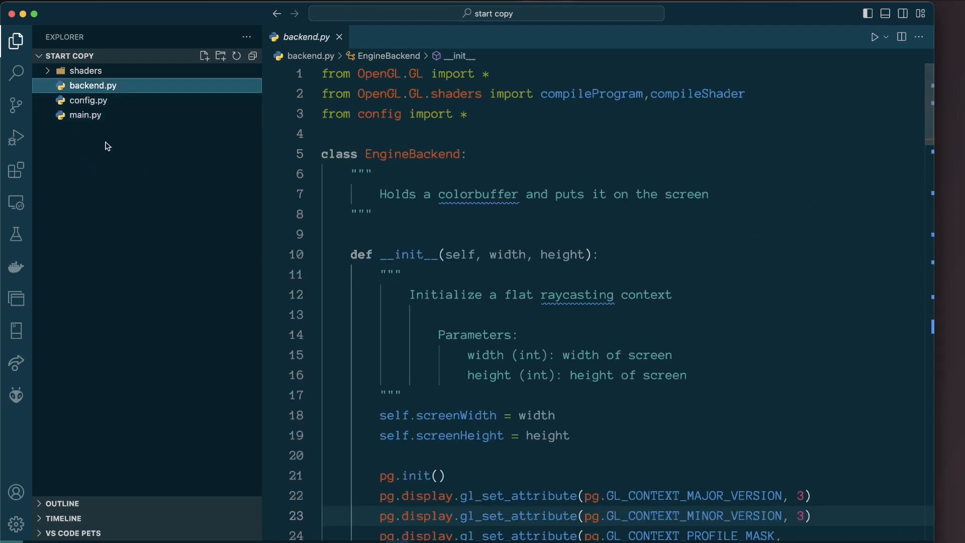
{"action": "left_click", "coordinate": [90, 101]}
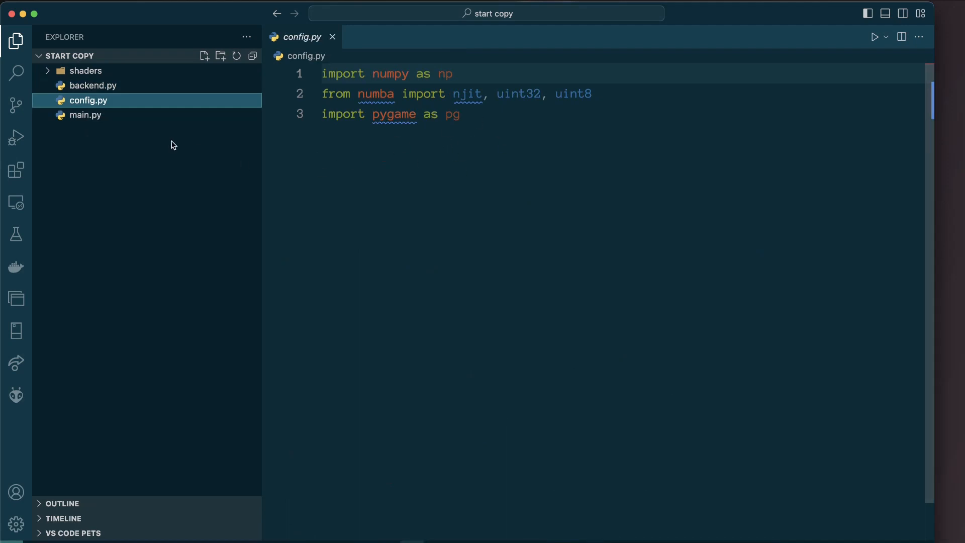
{"action": "left_click", "coordinate": [83, 90]}
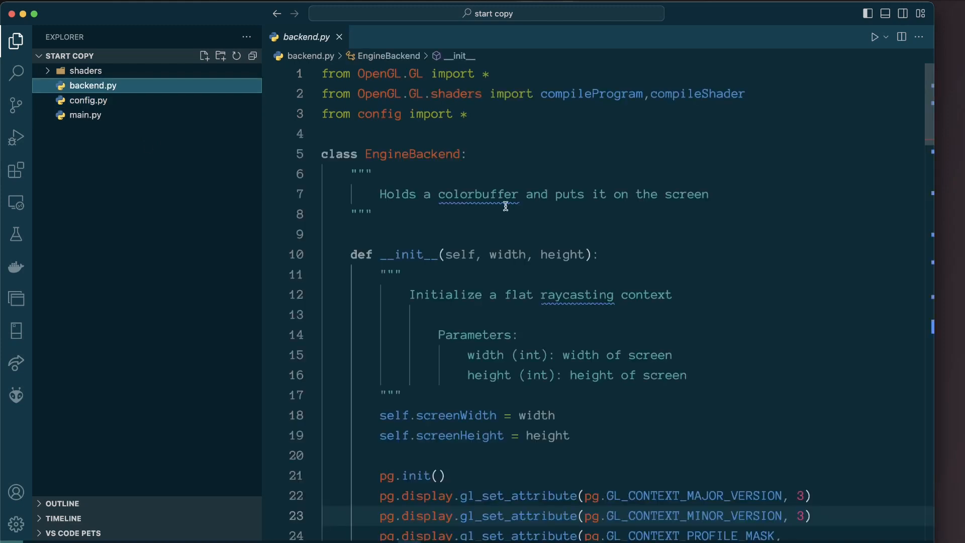
{"action": "scroll", "coordinate": [516, 269], "scroll_direction": "down", "scroll_amount": 1}
{"action": "scroll", "coordinate": [527, 271], "scroll_direction": "down", "scroll_amount": 1}
{"action": "scroll", "coordinate": [582, 287], "scroll_direction": "down", "scroll_amount": 5}
{"action": "scroll", "coordinate": [582, 287], "scroll_direction": "down", "scroll_amount": 1}
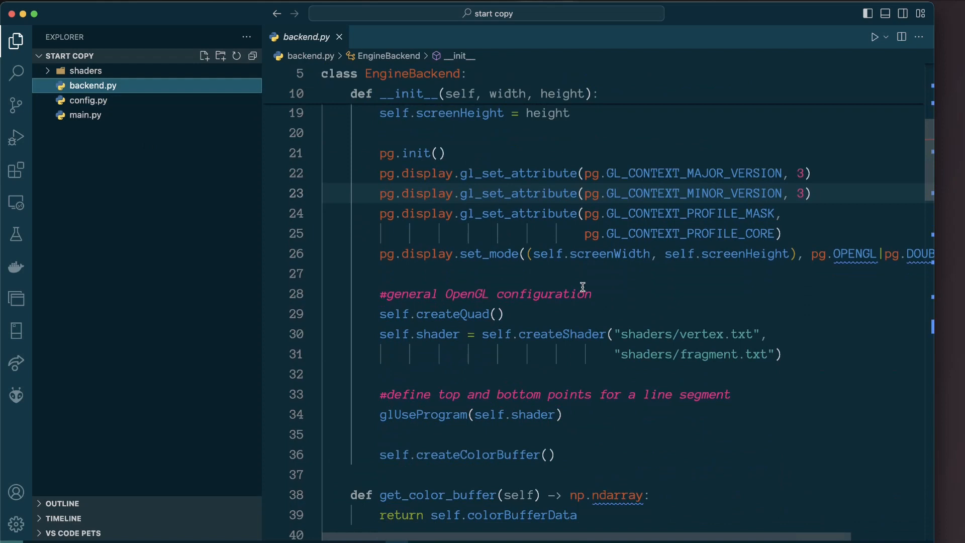
{"action": "scroll", "coordinate": [582, 285], "scroll_direction": "up", "scroll_amount": 5}
Step: Fold EngineBackend's __init__, createQuad, createColorBuffer, createShader and destroy methods, leaving present visible
{"action": "left_click", "coordinate": [314, 254]}
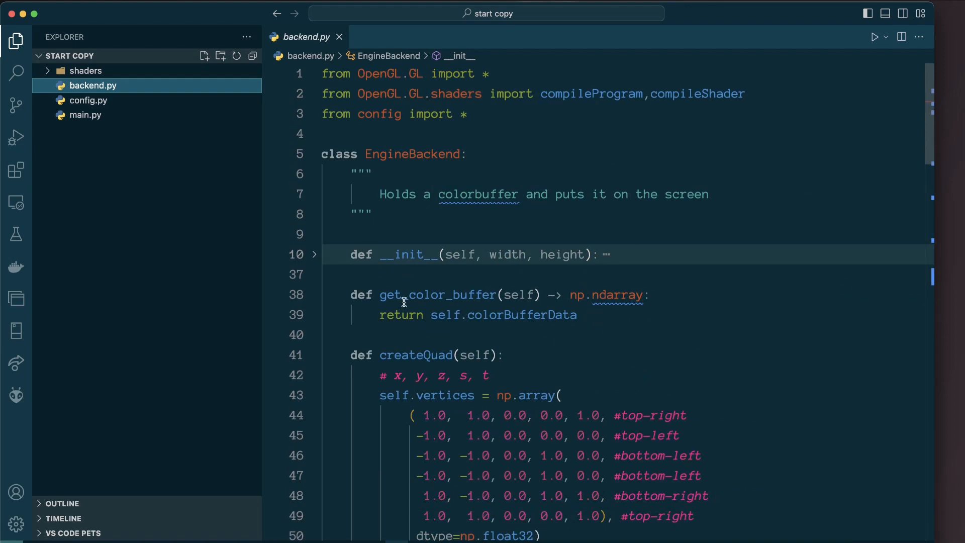
{"action": "double_click", "coordinate": [425, 300]}
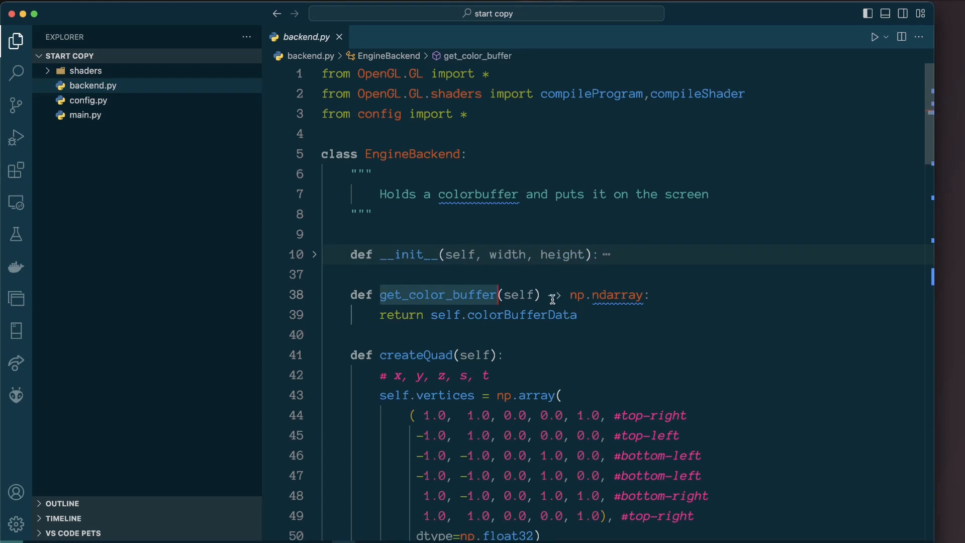
{"action": "left_click", "coordinate": [589, 315]}
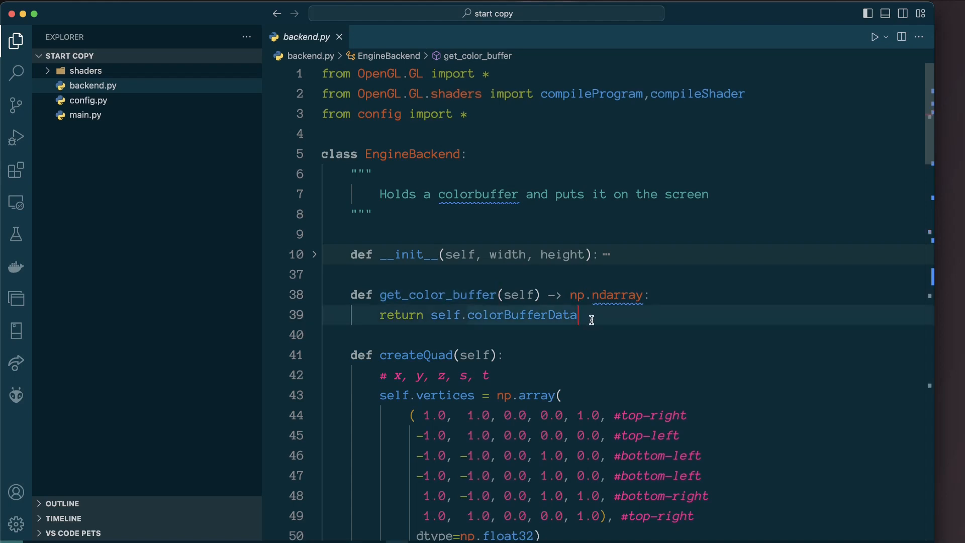
{"action": "mouse_move", "coordinate": [315, 302]}
{"action": "left_click", "coordinate": [314, 355]}
{"action": "left_click", "coordinate": [314, 395]}
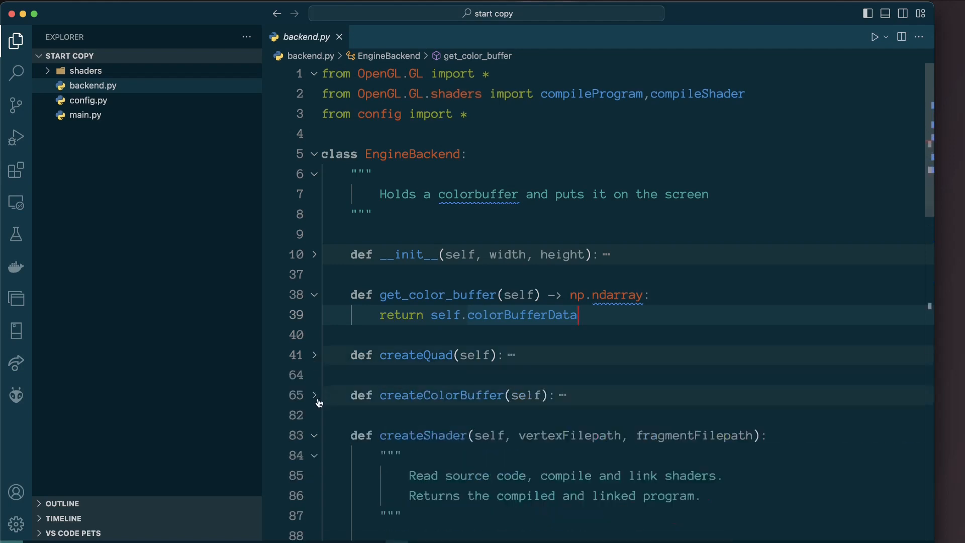
{"action": "left_click", "coordinate": [316, 435]}
{"action": "scroll", "coordinate": [323, 432], "scroll_direction": "down", "scroll_amount": 1}
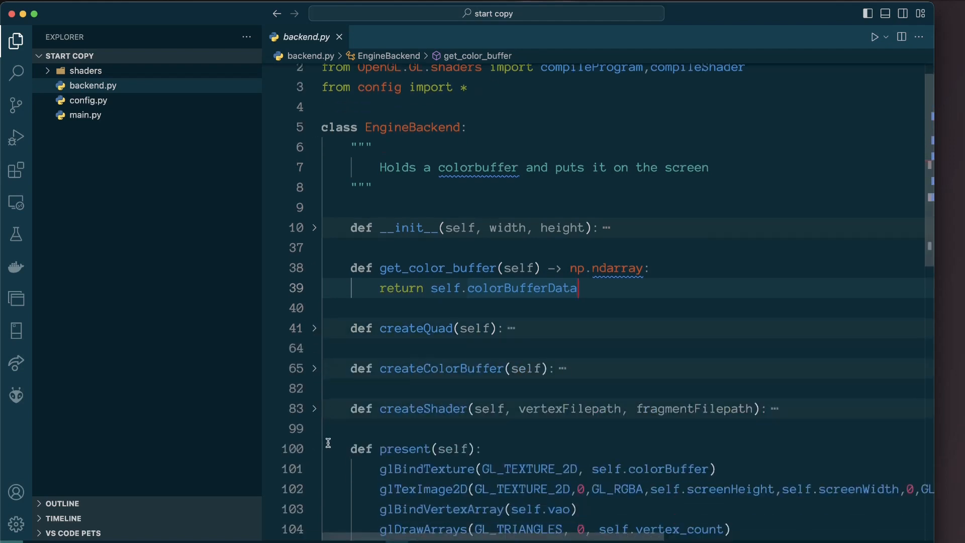
{"action": "scroll", "coordinate": [324, 433], "scroll_direction": "down", "scroll_amount": 2}
{"action": "scroll", "coordinate": [330, 438], "scroll_direction": "down", "scroll_amount": 5}
{"action": "scroll", "coordinate": [330, 438], "scroll_direction": "up", "scroll_amount": 3}
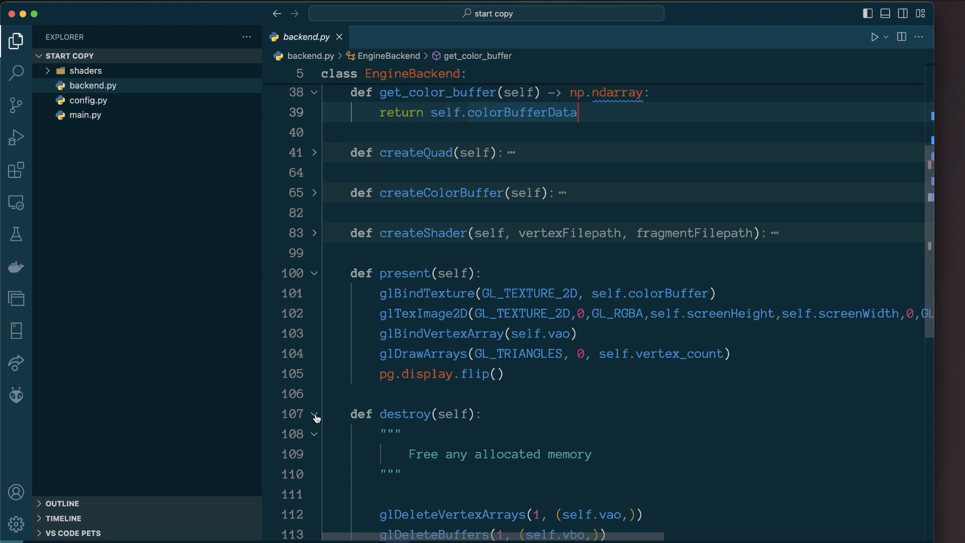
{"action": "left_click", "coordinate": [316, 413]}
{"action": "scroll", "coordinate": [352, 419], "scroll_direction": "up", "scroll_amount": 2}
{"action": "scroll", "coordinate": [362, 422], "scroll_direction": "up", "scroll_amount": 3}
{"action": "scroll", "coordinate": [366, 422], "scroll_direction": "down", "scroll_amount": 1}
{"action": "scroll", "coordinate": [367, 423], "scroll_direction": "down", "scroll_amount": 1}
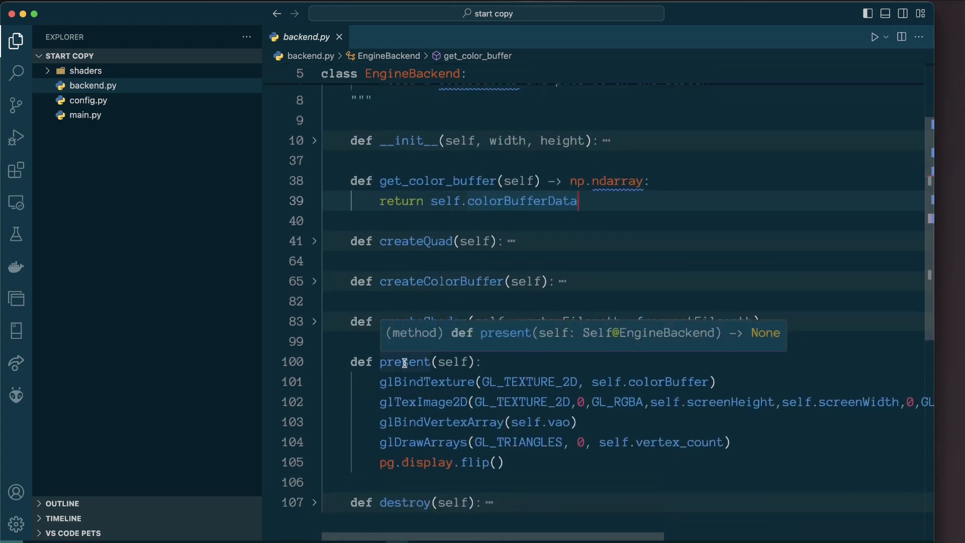
{"action": "left_click", "coordinate": [413, 367]}
{"action": "left_click", "coordinate": [495, 362]}
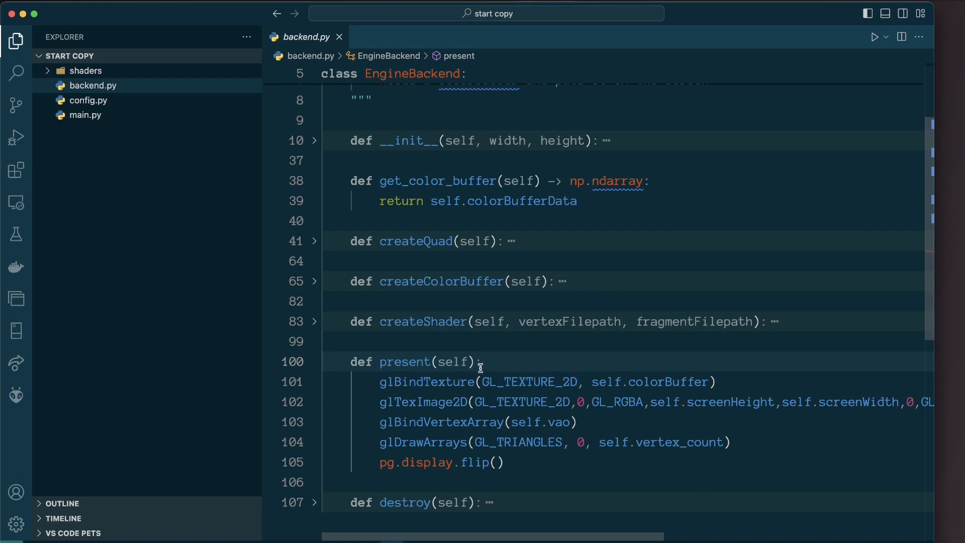
{"action": "scroll", "coordinate": [536, 377], "scroll_direction": "up", "scroll_amount": 3}
{"action": "scroll", "coordinate": [542, 385], "scroll_direction": "down", "scroll_amount": 4}
{"action": "scroll", "coordinate": [542, 385], "scroll_direction": "down", "scroll_amount": 5}
{"action": "scroll", "coordinate": [542, 385], "scroll_direction": "up", "scroll_amount": 2}
{"action": "left_click", "coordinate": [75, 120]}
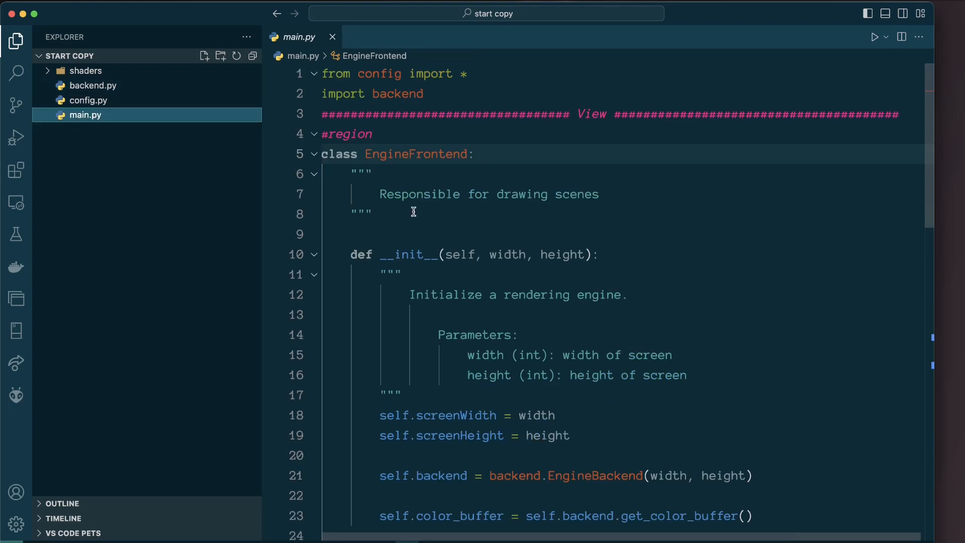
{"action": "scroll", "coordinate": [423, 225], "scroll_direction": "down", "scroll_amount": 3}
{"action": "scroll", "coordinate": [423, 225], "scroll_direction": "down", "scroll_amount": 1}
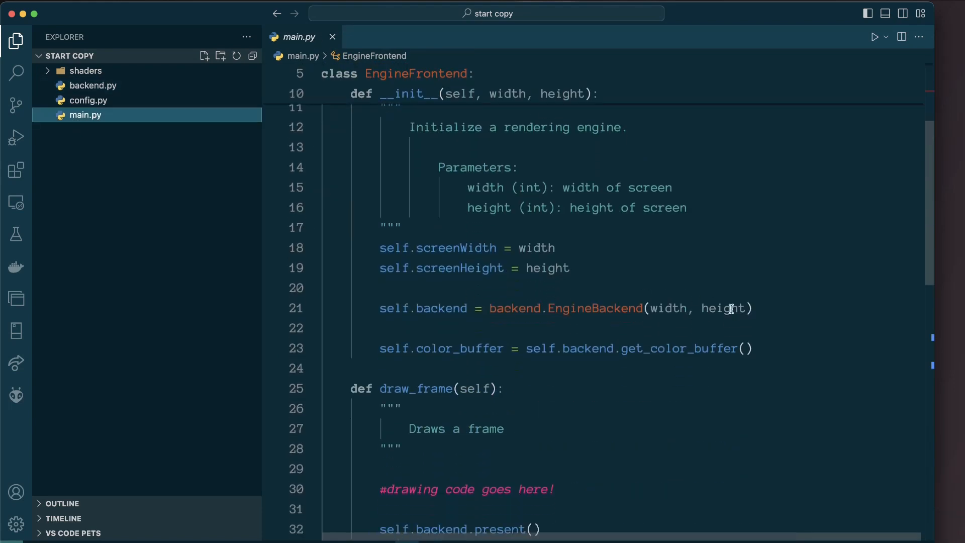
{"action": "left_click_drag", "start_coordinate": [774, 307], "coordinate": [378, 308]}
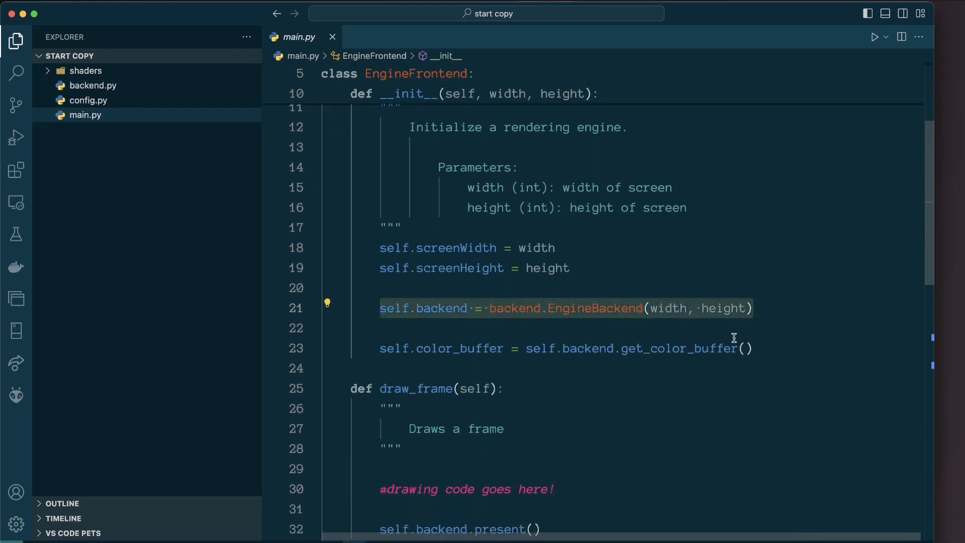
{"action": "left_click", "coordinate": [763, 345]}
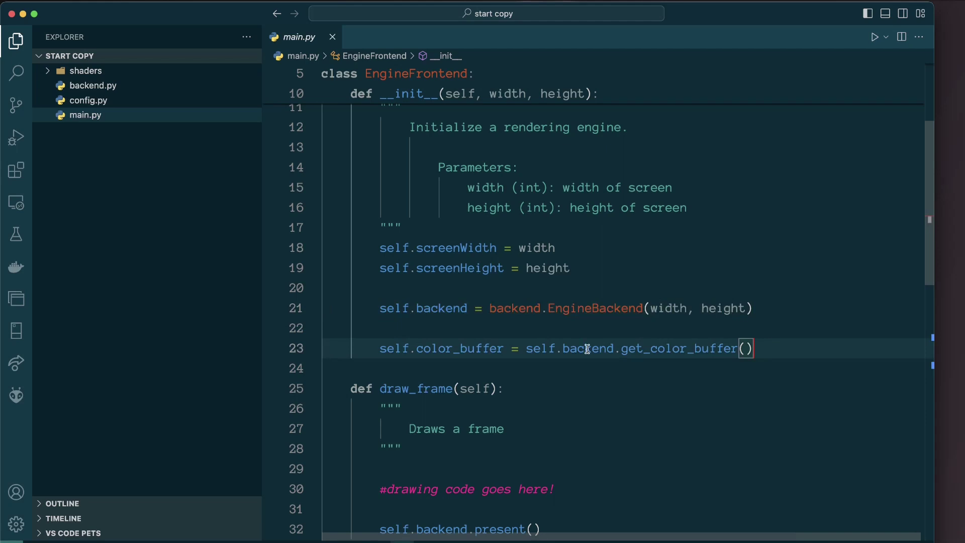
{"action": "double_click", "coordinate": [481, 351]}
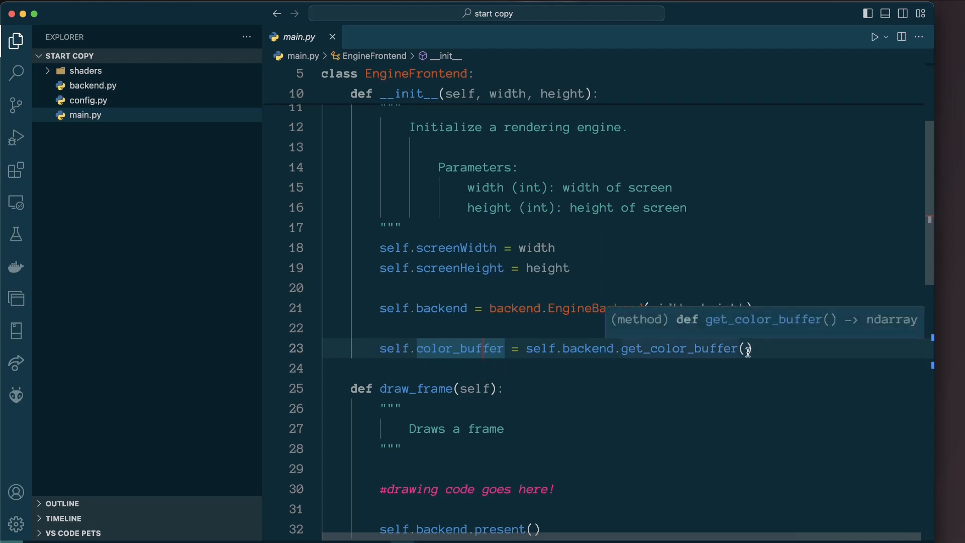
{"action": "left_click", "coordinate": [786, 348]}
{"action": "scroll", "coordinate": [788, 348], "scroll_direction": "down", "scroll_amount": 3}
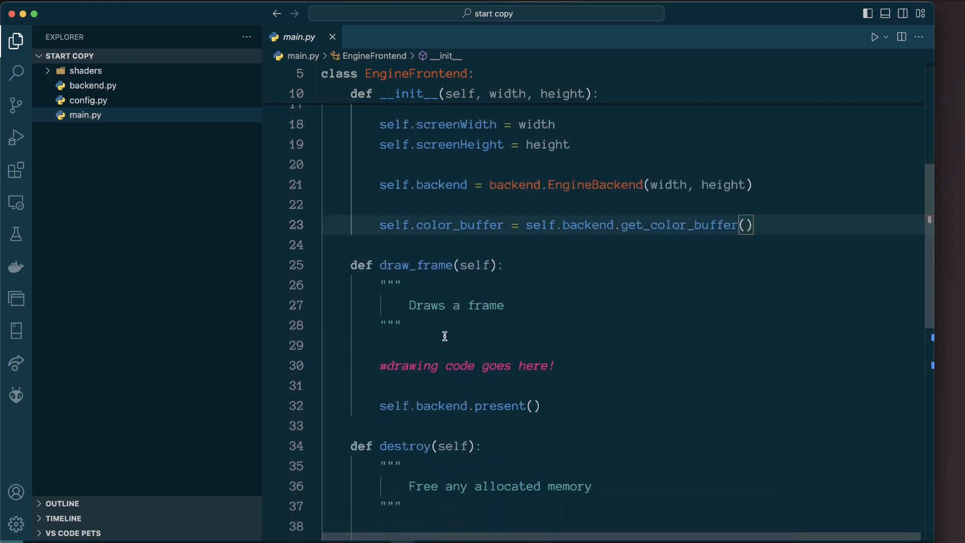
{"action": "left_click_drag", "start_coordinate": [558, 364], "coordinate": [380, 366]}
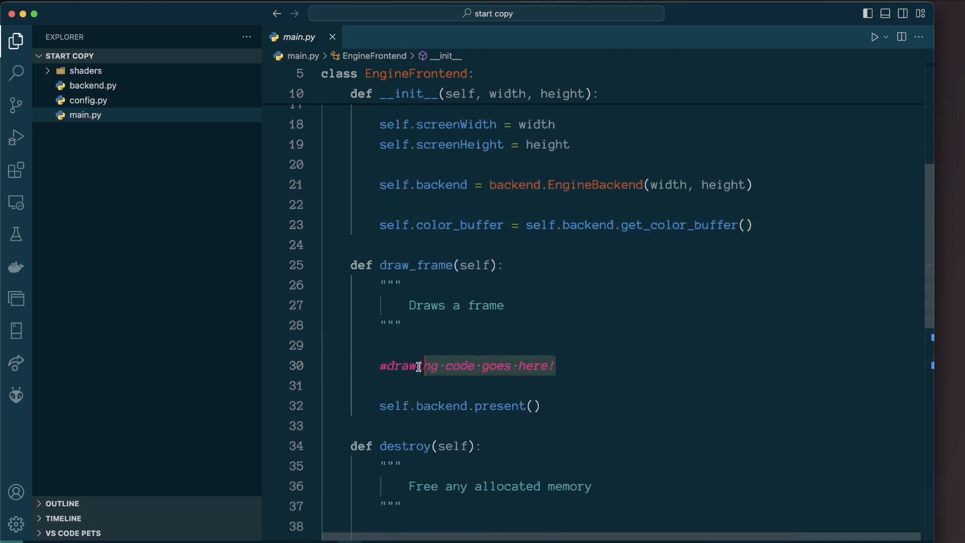
{"action": "left_click_drag", "start_coordinate": [541, 406], "coordinate": [381, 412]}
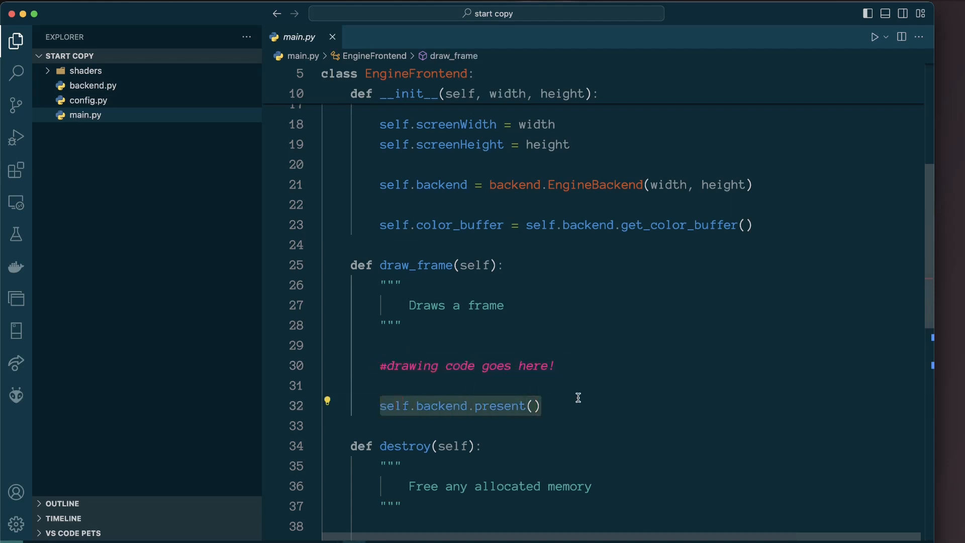
{"action": "left_click", "coordinate": [578, 400]}
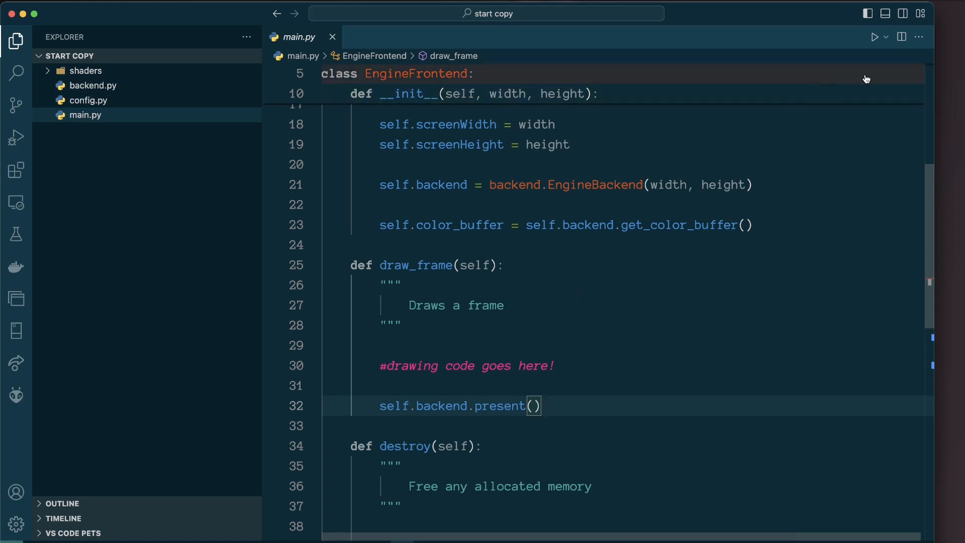
Step: Run main.py, deny the microphone prompt, view the light blue pygame window and close it
{"action": "left_click", "coordinate": [875, 38]}
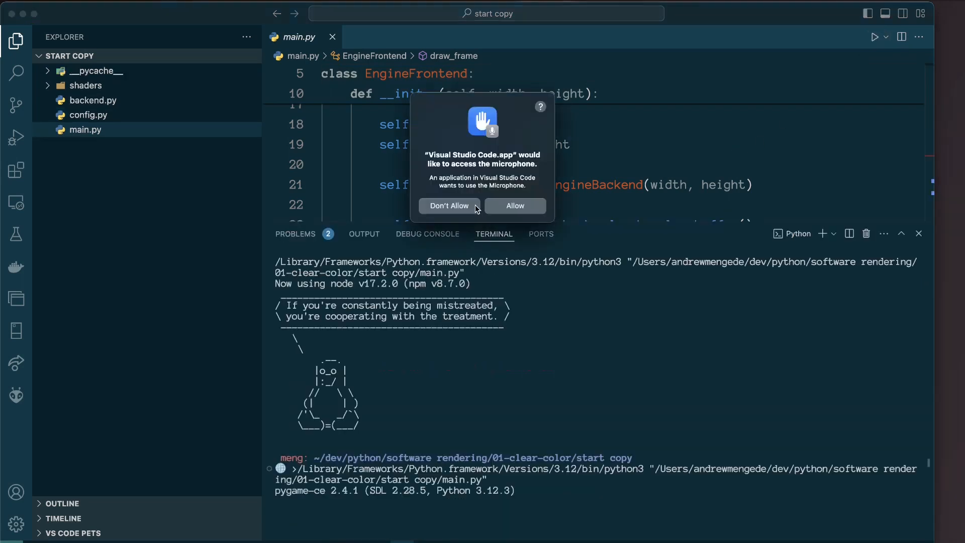
{"action": "left_click", "coordinate": [471, 206]}
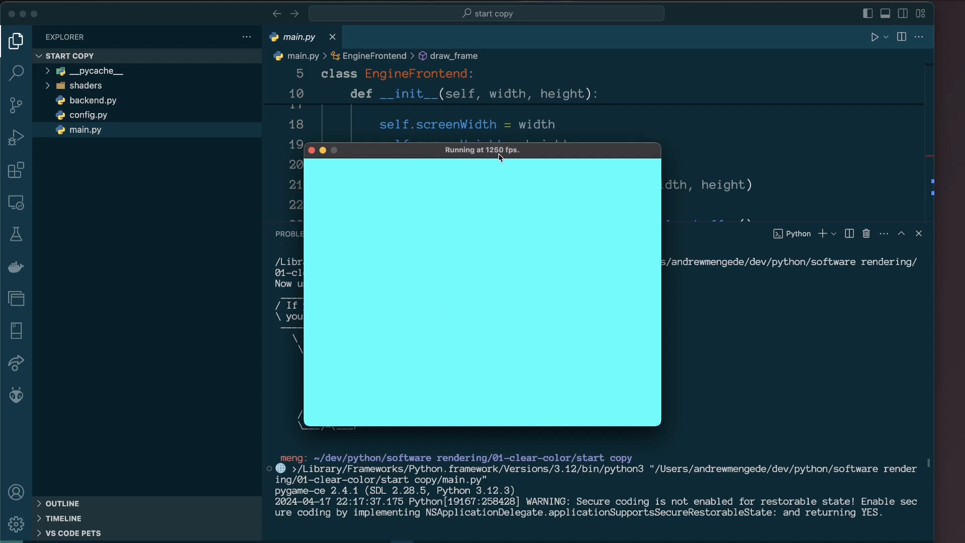
{"action": "left_click", "coordinate": [314, 150]}
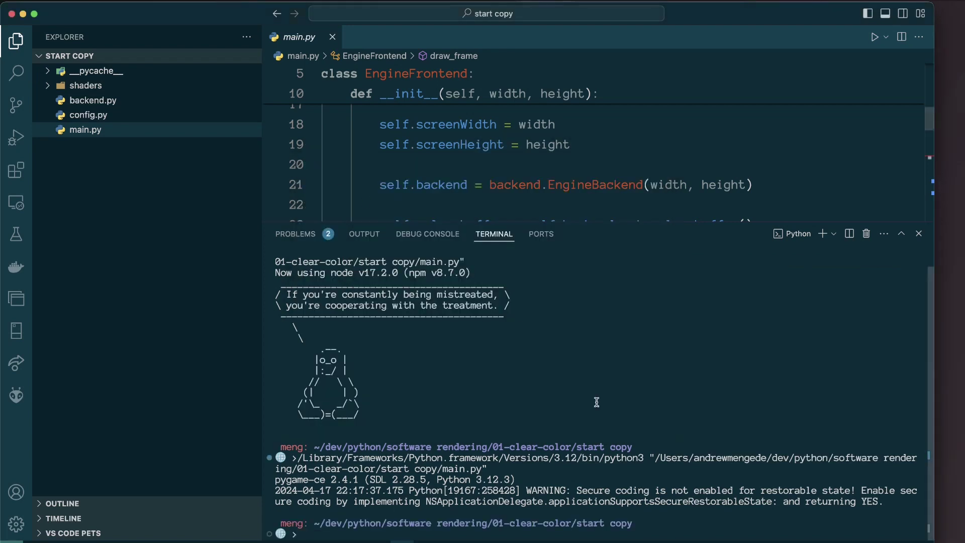
Step: Close the terminal and write the header def map_to_uint32(color: np.ndarray) -> int: after #region
{"action": "left_click", "coordinate": [866, 234]}
{"action": "scroll", "coordinate": [810, 284], "scroll_direction": "up", "scroll_amount": 5}
{"action": "scroll", "coordinate": [802, 290], "scroll_direction": "up", "scroll_amount": 5}
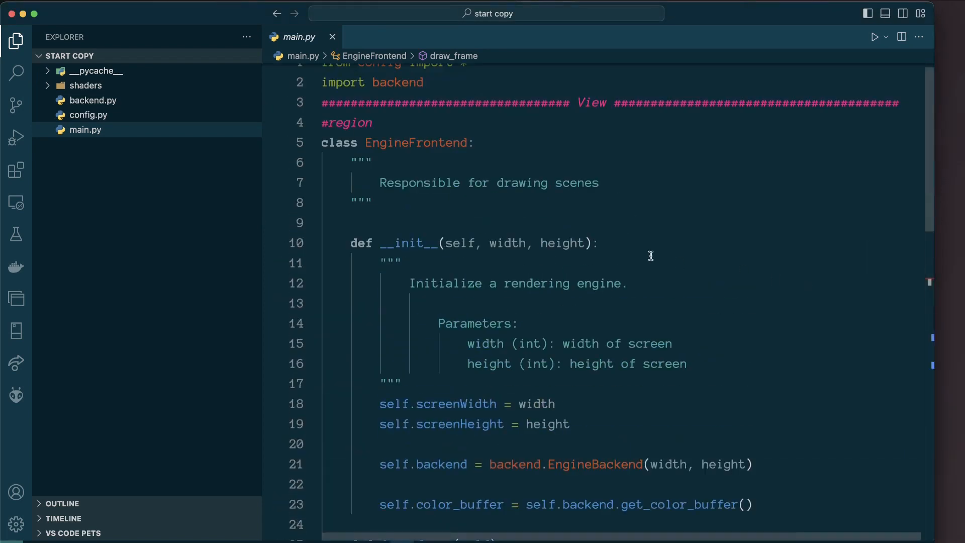
{"action": "left_click", "coordinate": [398, 123]}
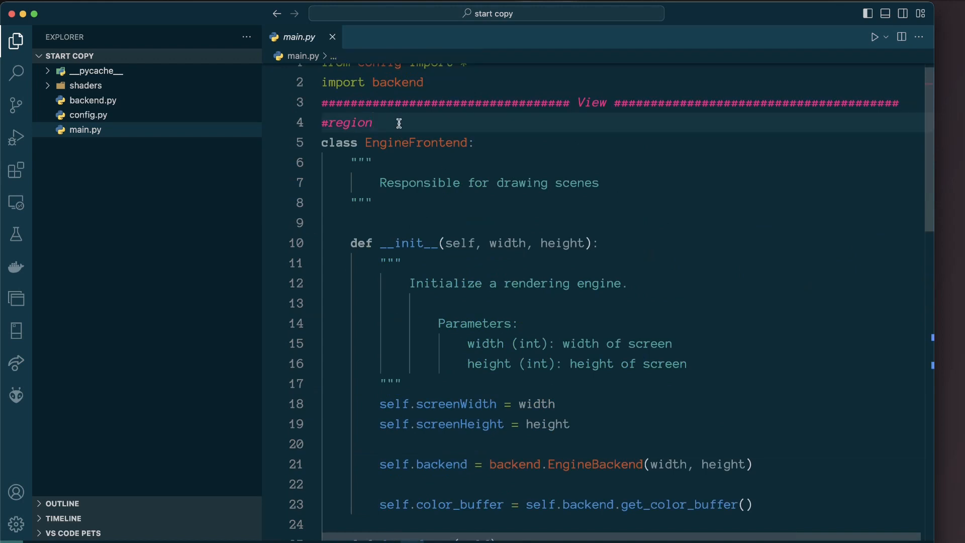
{"action": "key", "text": "Return"}
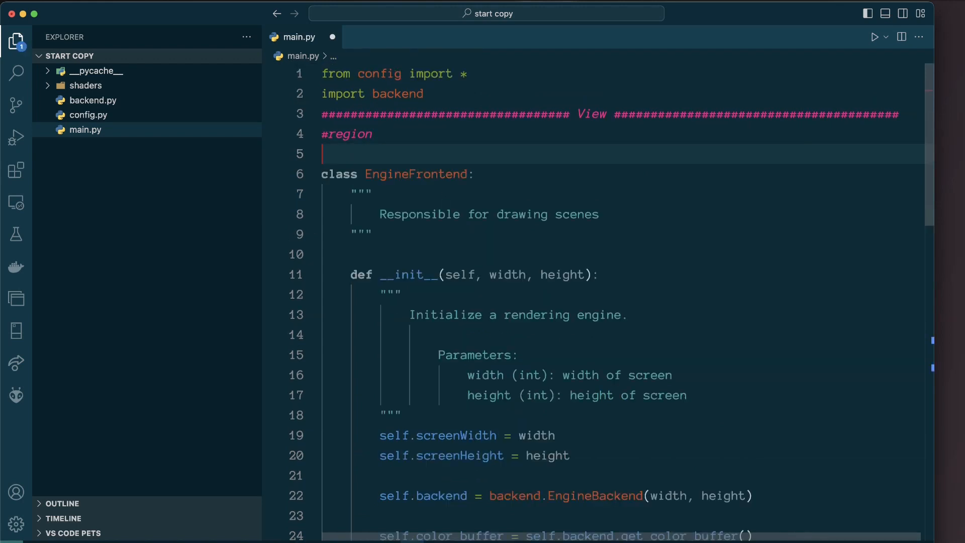
{"action": "key", "text": "Return"}
{"action": "scroll", "coordinate": [638, 173], "scroll_direction": "down", "scroll_amount": 1}
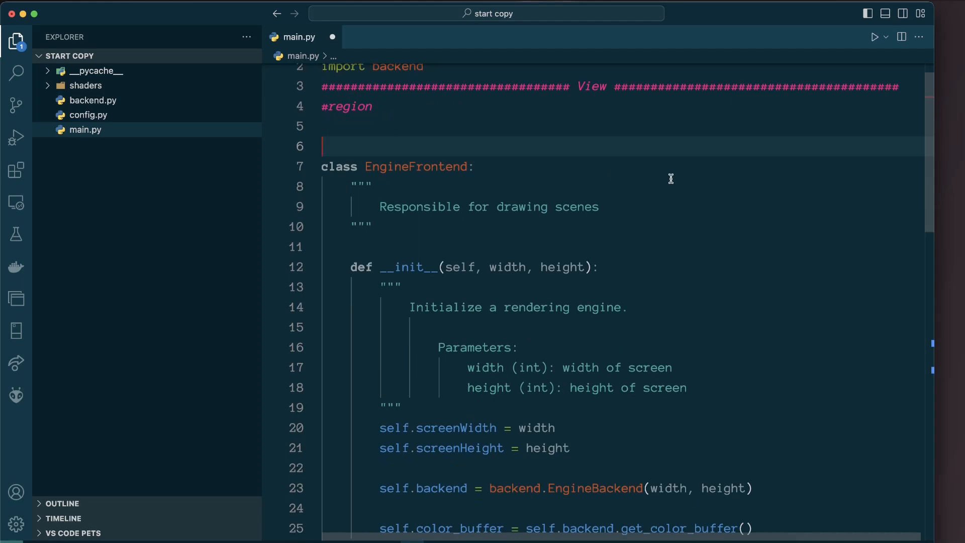
{"action": "scroll", "coordinate": [670, 178], "scroll_direction": "up", "scroll_amount": 1}
{"action": "type", "text": "def"}
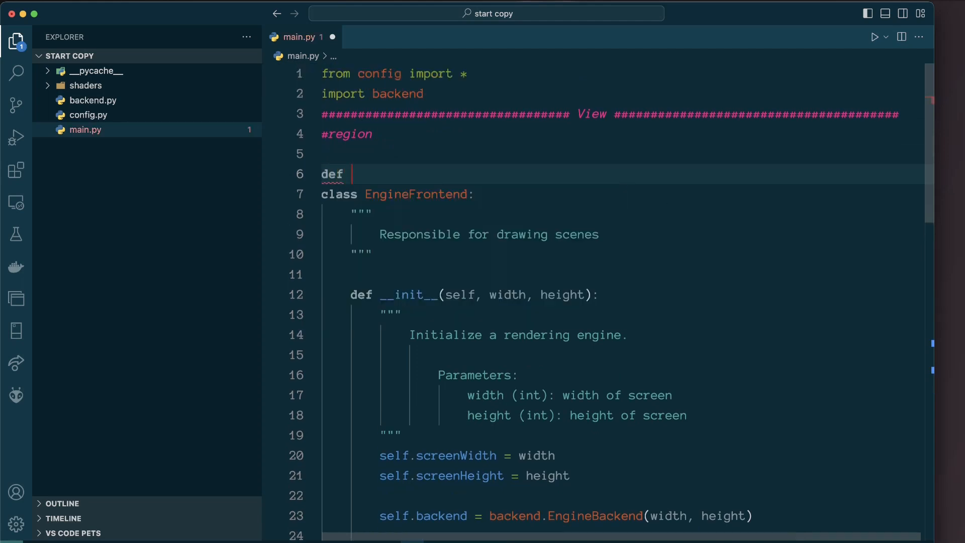
{"action": "type", "text": " map_to_color(color)"}
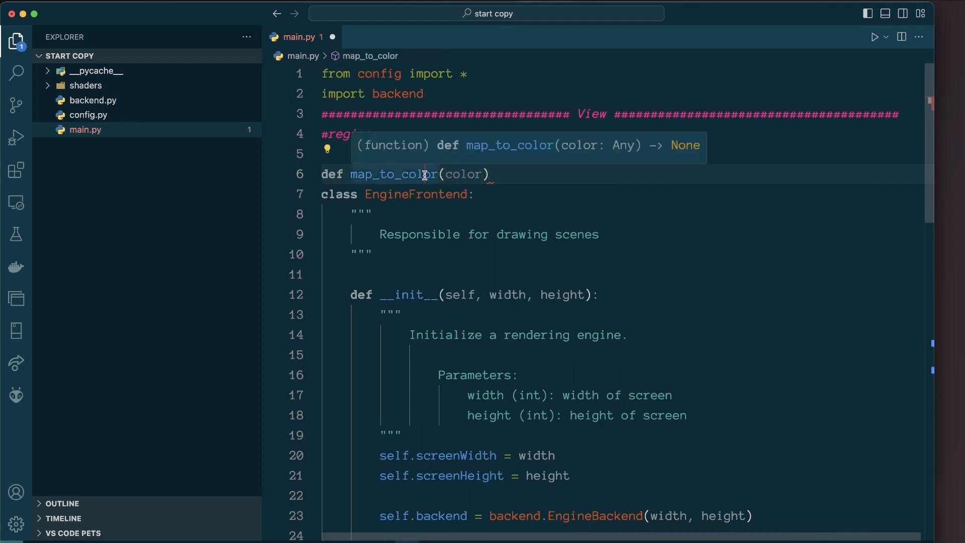
{"action": "left_click", "coordinate": [418, 174]}
{"action": "key", "text": "BackSpace"}
{"action": "key", "text": "BackSpace"}
{"action": "key", "text": "BackSpace"}
{"action": "type", "text": "uint32(color: np.ndarray"}
{"action": "key", "text": "End"}
{"action": "type", "text": "-> int:"}
{"action": "key", "text": "Return"}
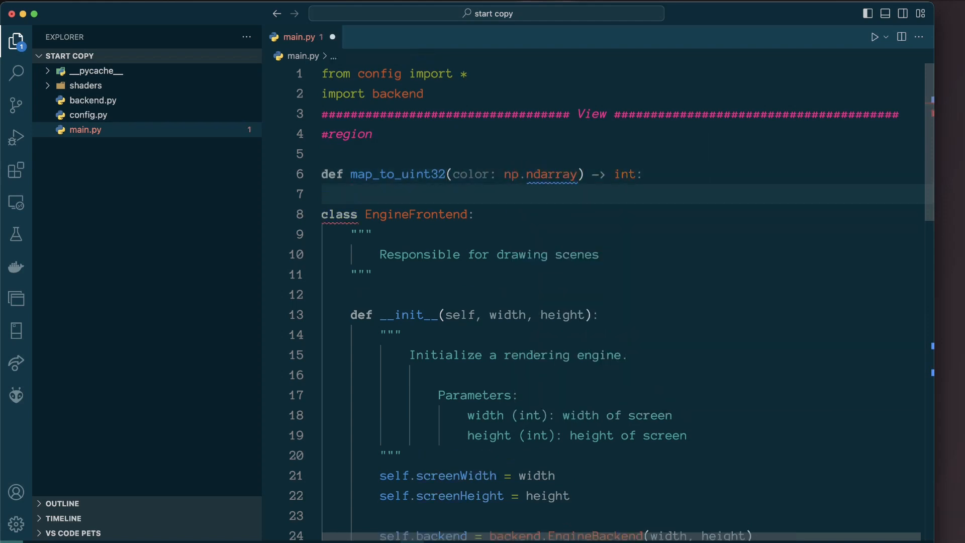
{"action": "type", "text": "r,g,b,a = color"}
Step: Fill the body with r,g,b,a = color and return uint32((r << 24)+(g << 16)+(b << 8)+a), and save
{"action": "key", "text": "Return"}
{"action": "type", "text": "return uint32"}
{"action": "key", "text": "ctrl+grave"}
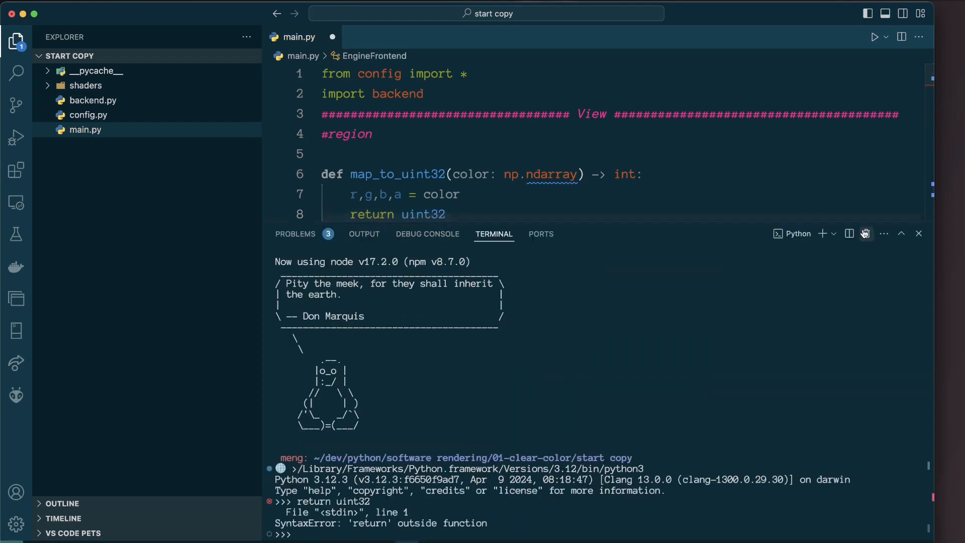
{"action": "key", "text": "ctrl+grave"}
{"action": "type", "text": "((r <"}
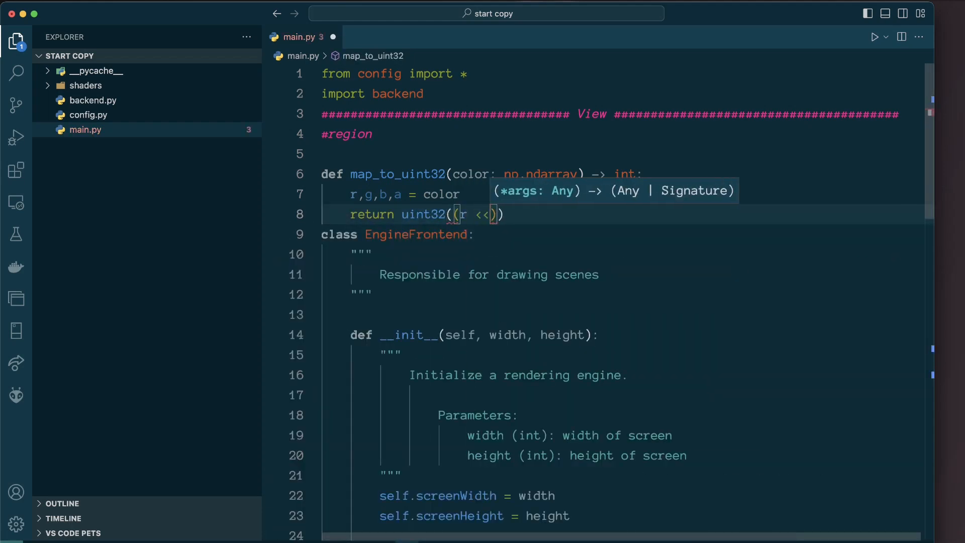
{"action": "type", "text": "< 24) + (g << 16"}
{"action": "key", "text": "BackSpace"}
{"action": "type", "text": ") + (b << 8) + a"}
{"action": "key", "text": "Escape"}
{"action": "key", "text": "Return"}
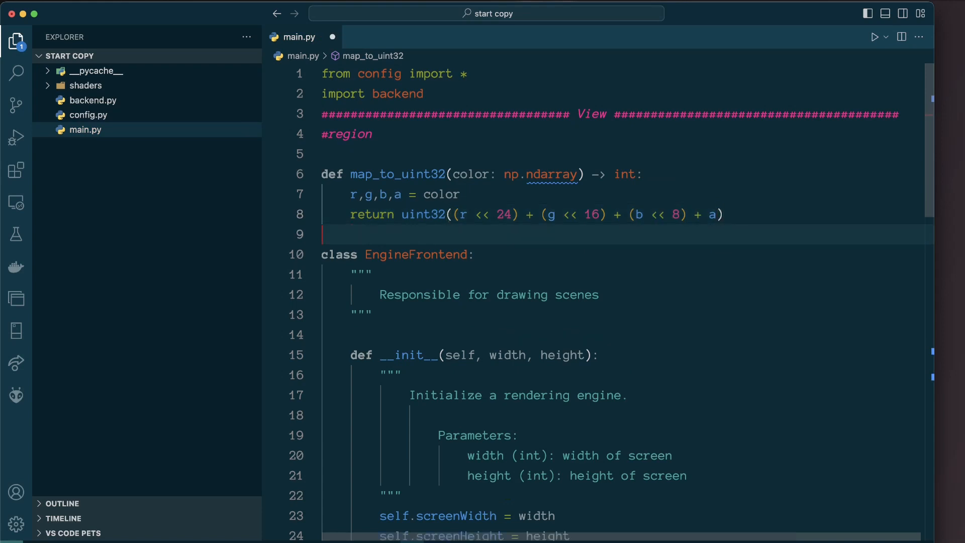
{"action": "key", "text": "cmd+s"}
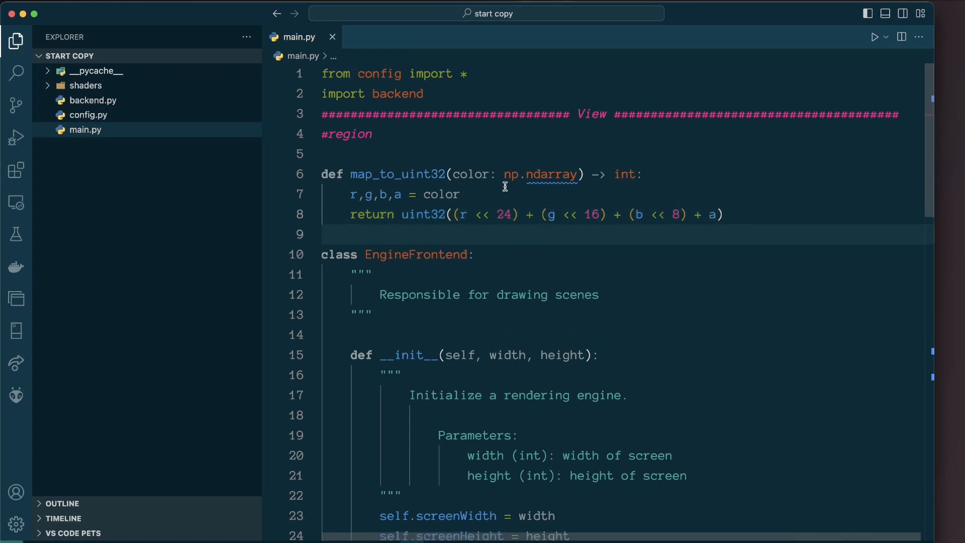
{"action": "mouse_move", "coordinate": [441, 195]}
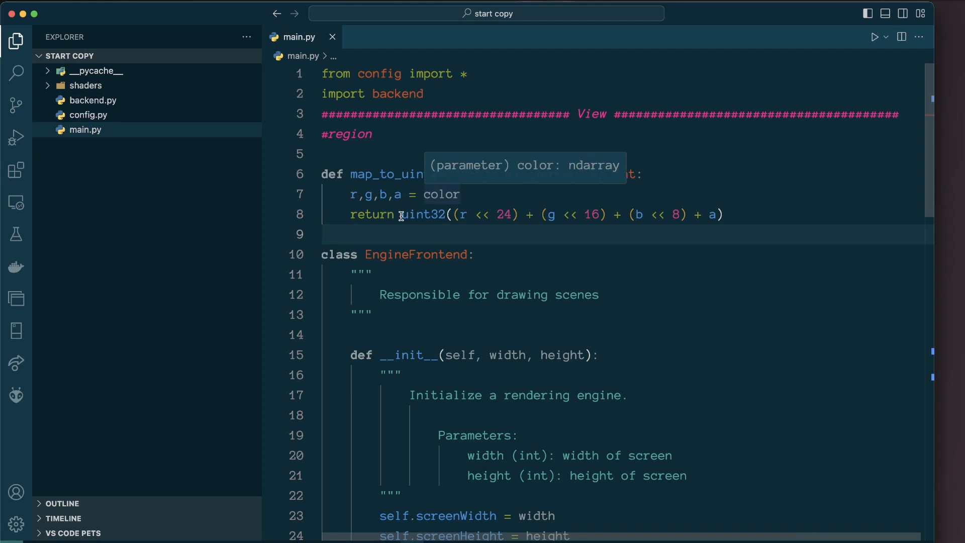
{"action": "left_click", "coordinate": [747, 214]}
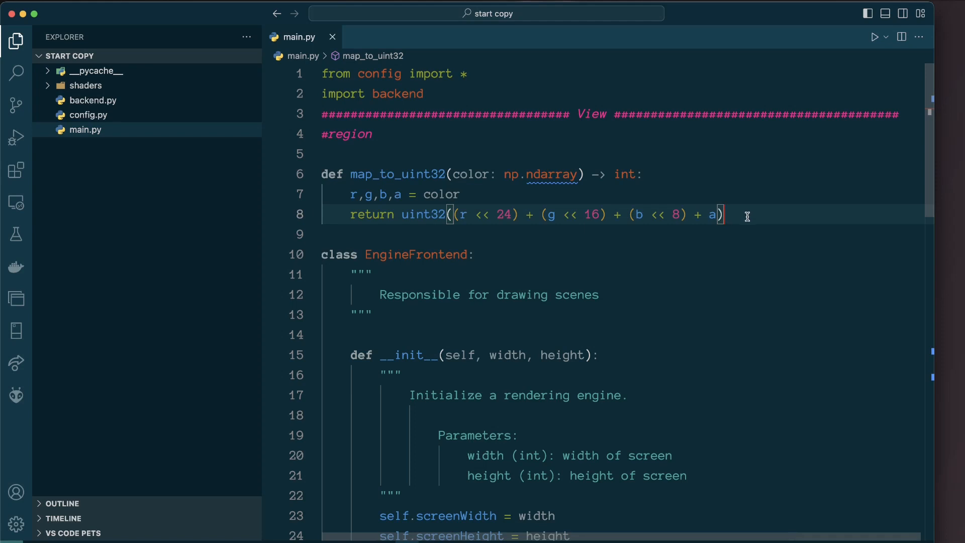
{"action": "scroll", "coordinate": [746, 217], "scroll_direction": "down", "scroll_amount": 1}
Step: Hide the sidebar, fold __init__ and erase the placeholder drawing comment in draw_frame
{"action": "key", "text": "super+b"}
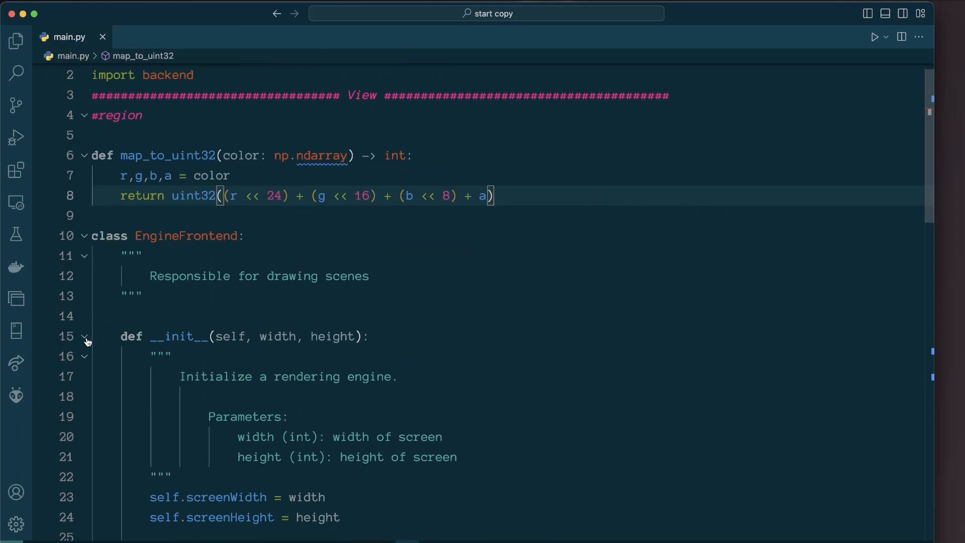
{"action": "left_click", "coordinate": [84, 336]}
{"action": "scroll", "coordinate": [483, 302], "scroll_direction": "down", "scroll_amount": 1}
{"action": "left_click", "coordinate": [326, 448]}
{"action": "key", "text": "BackSpace"}
{"action": "key", "text": "BackSpace"}
{"action": "key", "text": "BackSpace"}
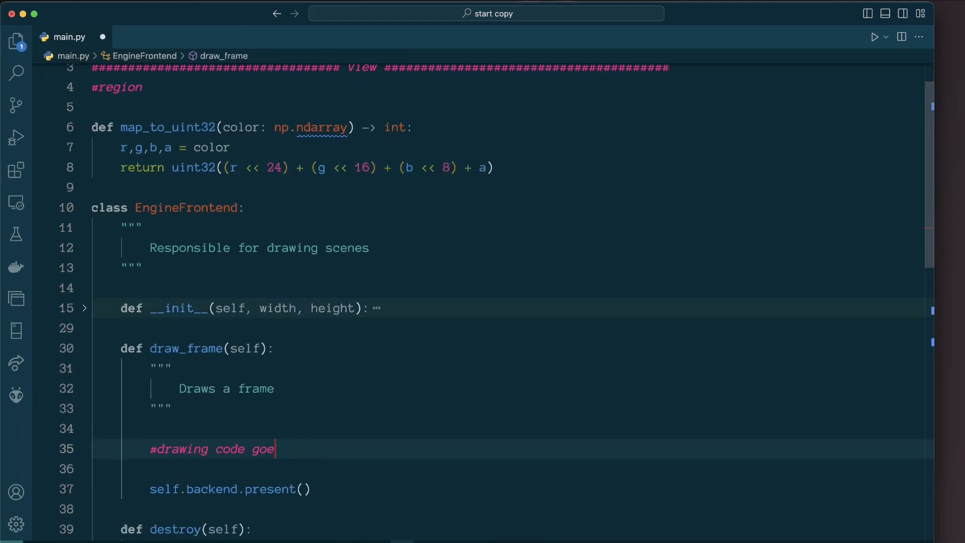
{"action": "key", "text": "BackSpace"}
{"action": "key", "text": "BackSpace"}
{"action": "key", "text": "BackSpace"}
{"action": "key", "text": "BackSpace"}
{"action": "key", "text": "BackSpace"}
{"action": "key", "text": "BackSpace"}
{"action": "key", "text": "BackSpace"}
{"action": "key", "text": "BackSpace"}
{"action": "key", "text": "BackSpace"}
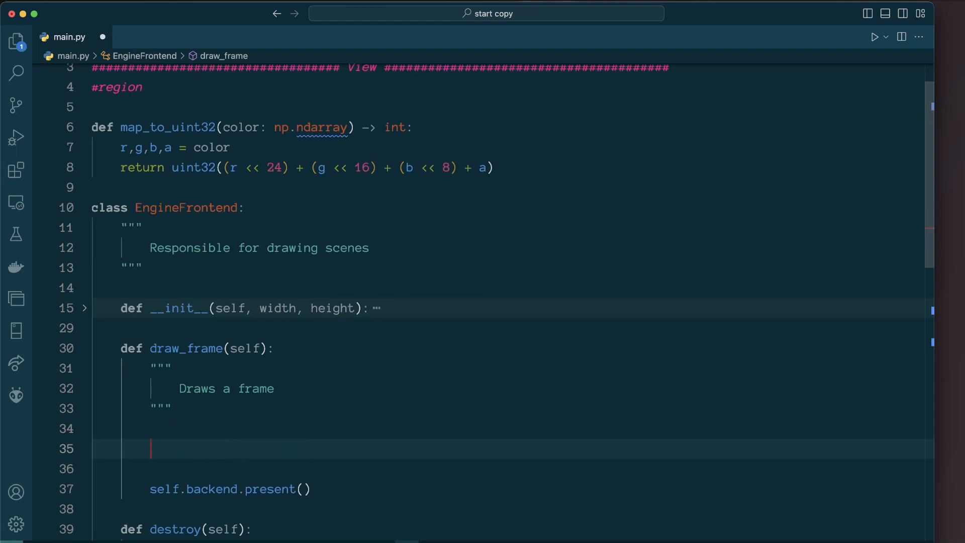
{"action": "type", "text": "color"}
{"action": "key", "text": "BackSpace"}
{"action": "key", "text": "BackSpace"}
{"action": "key", "text": "BackSpace"}
{"action": "type", "text": "l ea"}
{"action": "key", "text": "BackSpace"}
{"action": "key", "text": "BackSpace"}
{"action": "key", "text": "BackSpace"}
{"action": "type", "text": "ear_"}
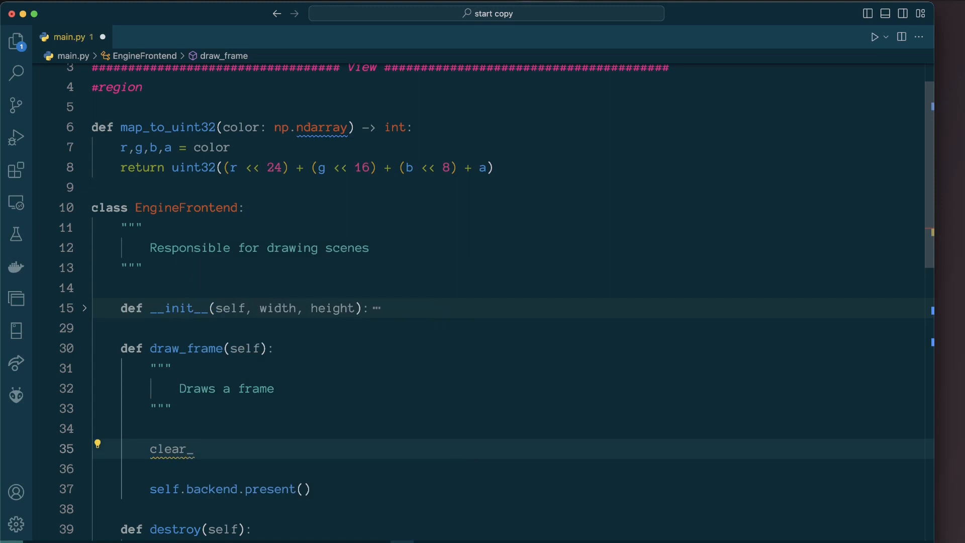
{"action": "type", "text": "color = map"}
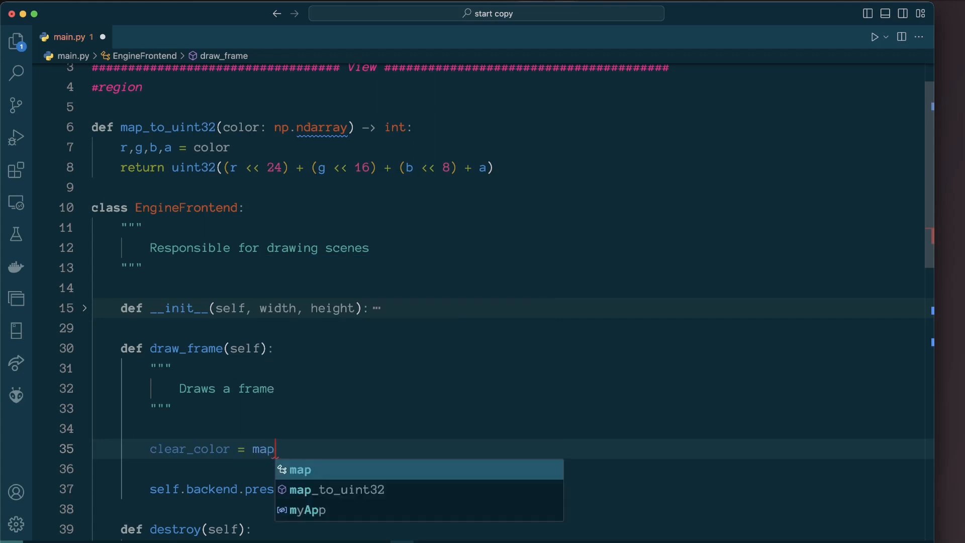
Step: Set clear_color = map_to_uint32(np.array([32, 128, 64, 255], dtype=uint8)) and save main.py
{"action": "key", "text": "Down"}
{"action": "key", "text": "Tab"}
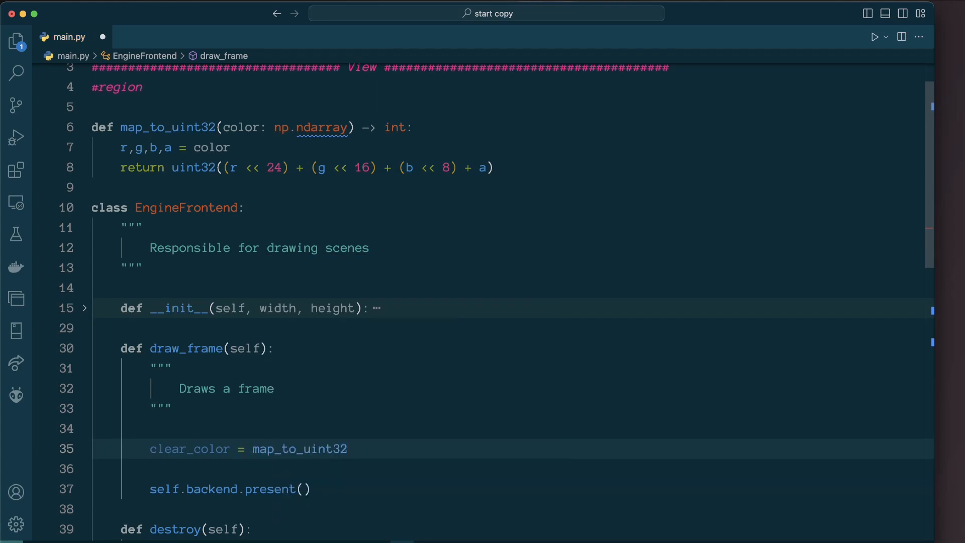
{"action": "type", "text": "(np."}
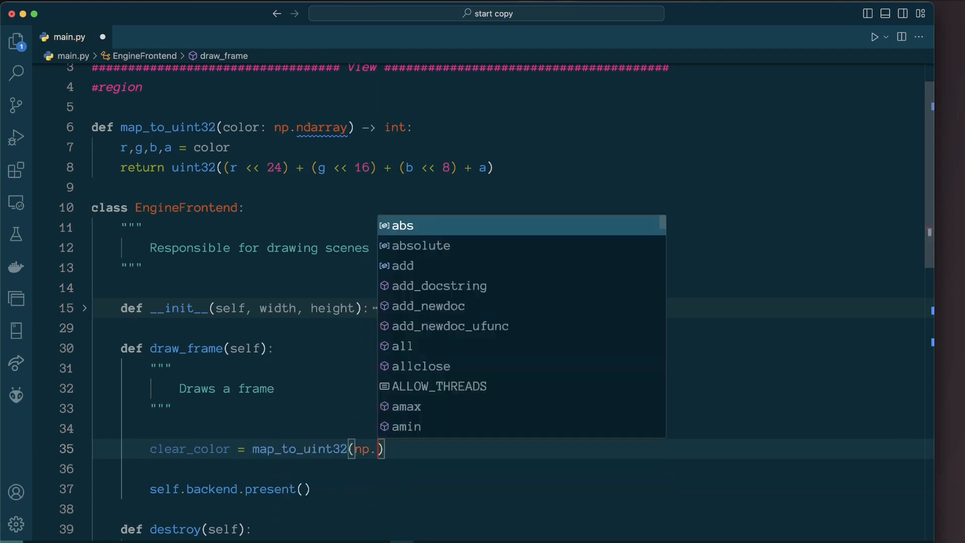
{"action": "type", "text": "nd"}
{"action": "key", "text": "BackSpace"}
{"action": "key", "text": "BackSpace"}
{"action": "type", "text": "array("}
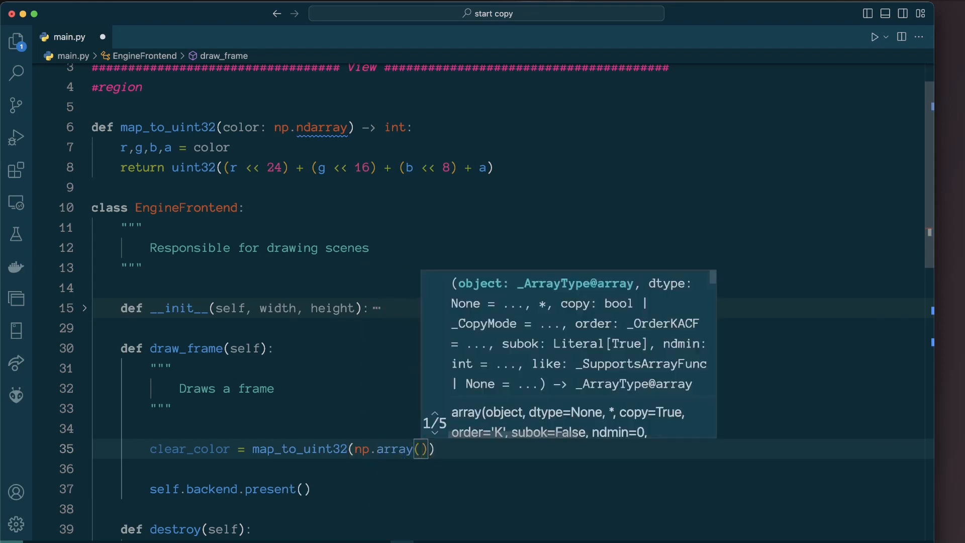
{"action": "type", "text": "["}
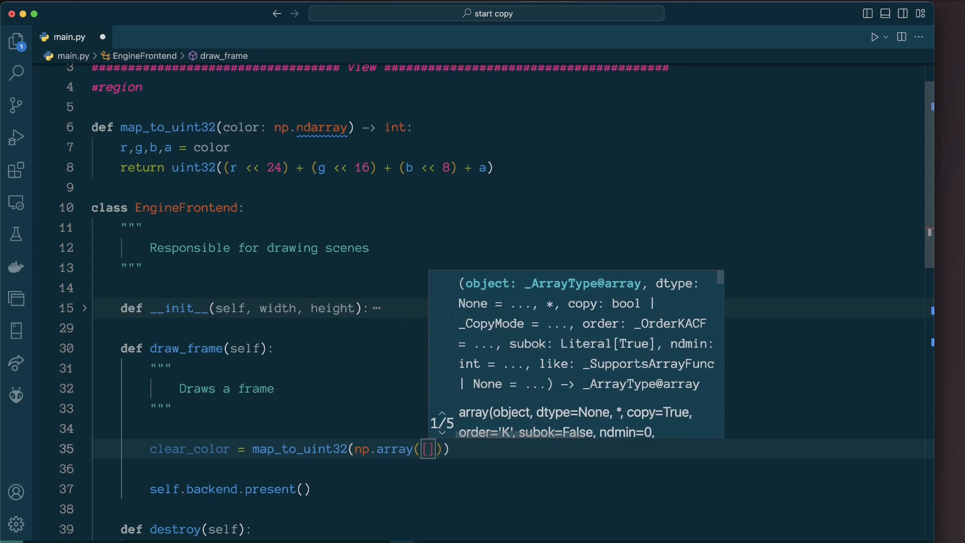
{"action": "type", "text": "32, "}
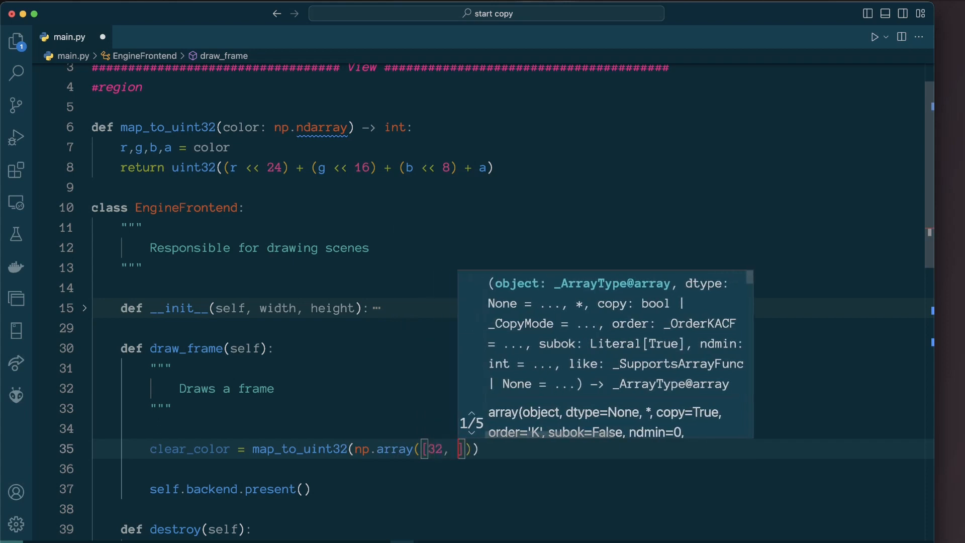
{"action": "type", "text": "128, "}
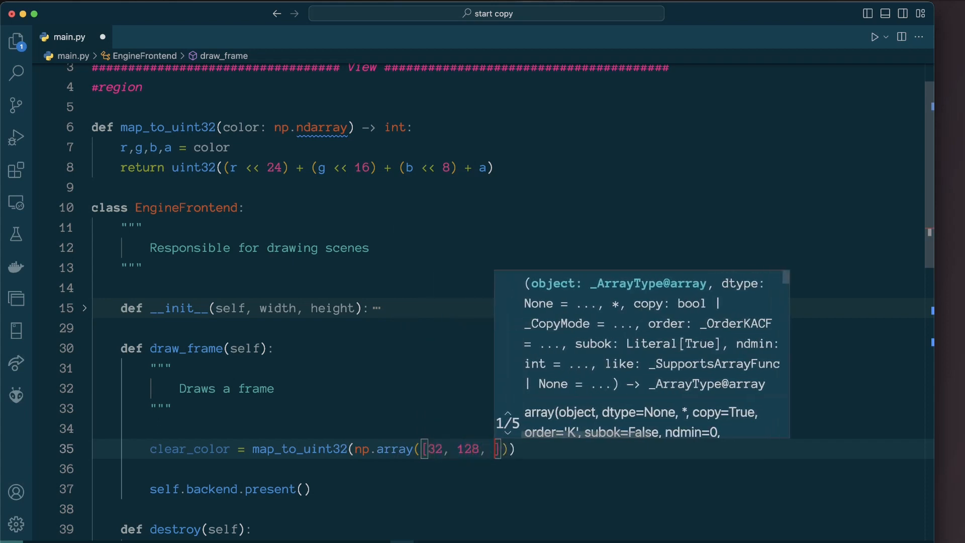
{"action": "type", "text": "64, "}
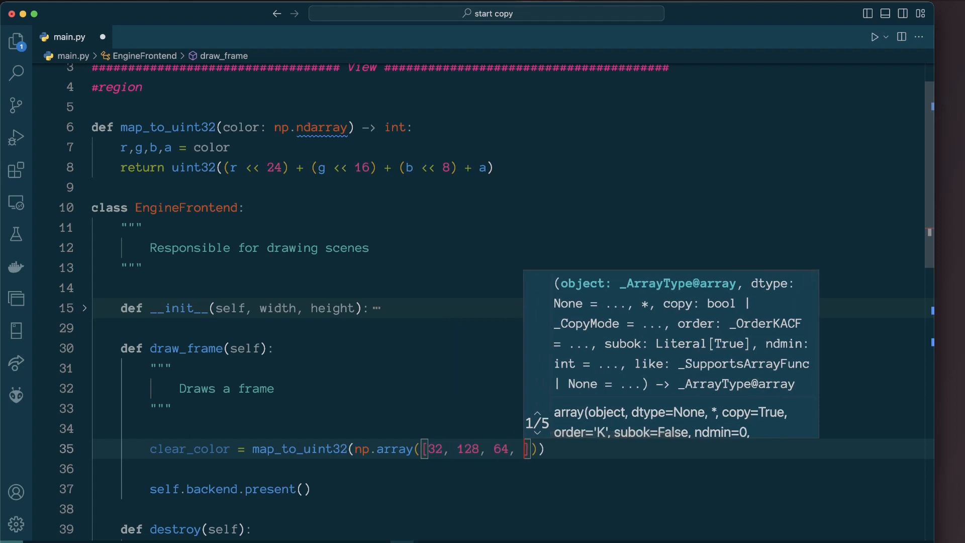
{"action": "type", "text": "255]"}
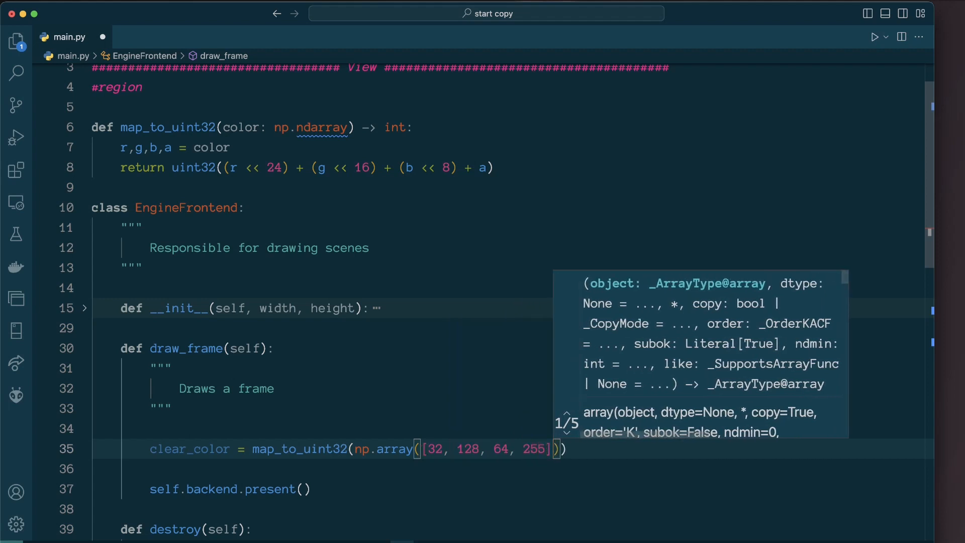
{"action": "type", "text": ", dtype"}
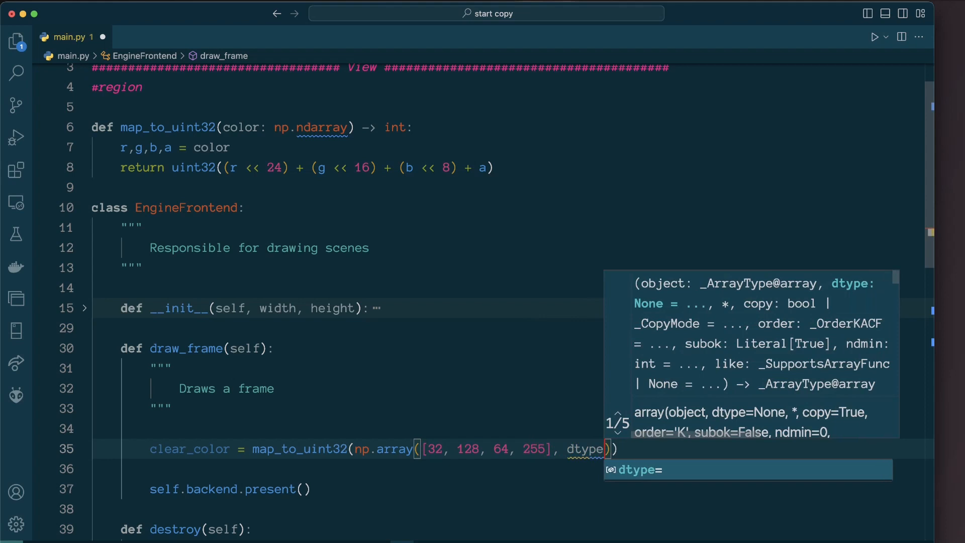
{"action": "type", "text": "=np.uint8"}
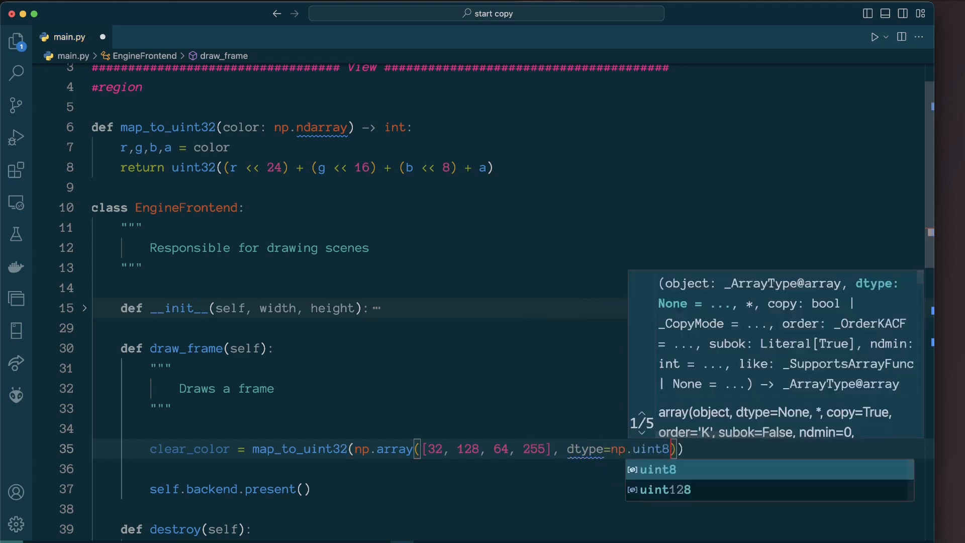
{"action": "key", "text": "super+s"}
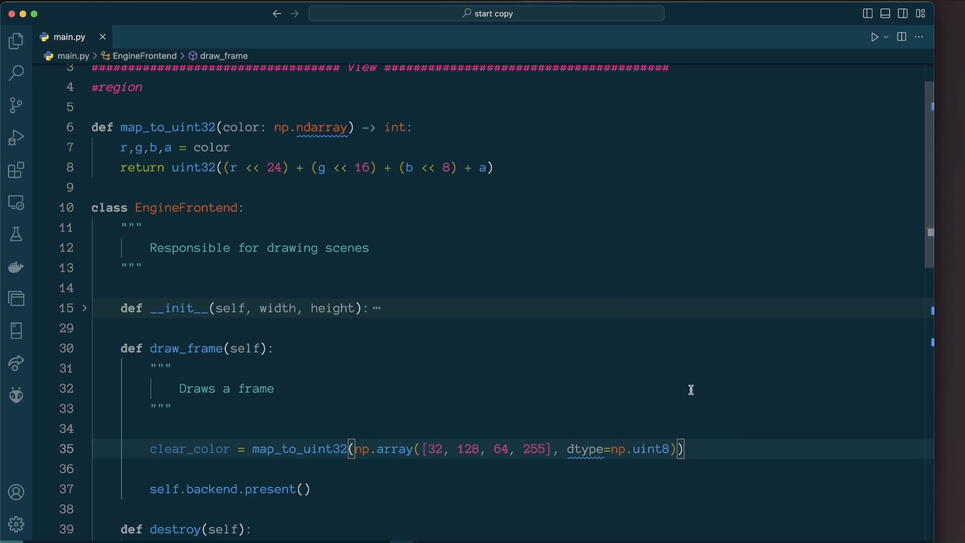
{"action": "scroll", "coordinate": [691, 389], "scroll_direction": "down", "scroll_amount": 1}
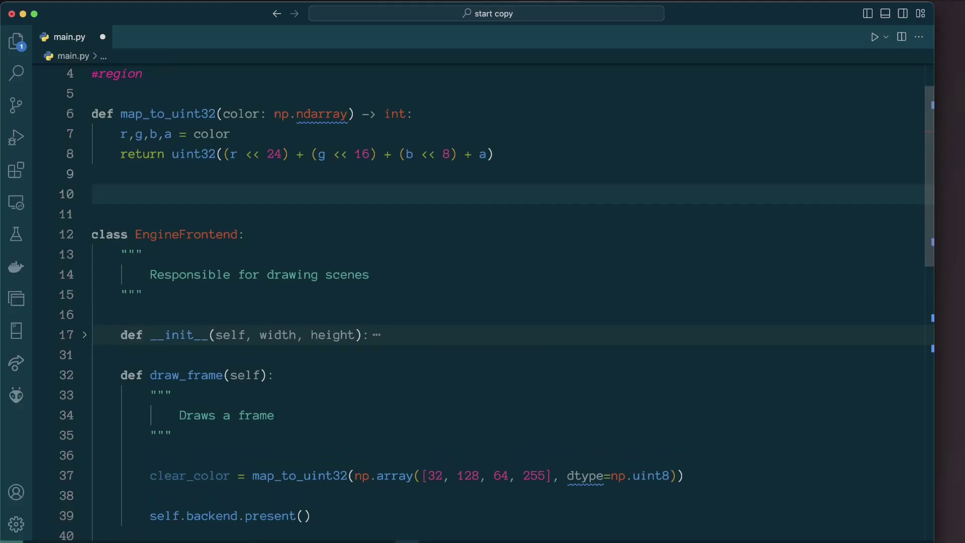
{"action": "type", "text": "def clear_color("}
Step: Write clear_screen(color_buffer: np.ndarray, color: int) with color_buffer &= uint32(0) and color_buffer |= color, and save
{"action": "key", "text": "BackSpace"}
{"action": "key", "text": "BackSpace"}
{"action": "key", "text": "BackSpace"}
{"action": "type", "text": "screen()color_buffer: np.ndarray, color: int) -> None:"}
{"action": "key", "text": "Return"}
{"action": "type", "text": "colo"}
{"action": "key", "text": "Down"}
{"action": "key", "text": "Return"}
{"action": "type", "text": "&"}
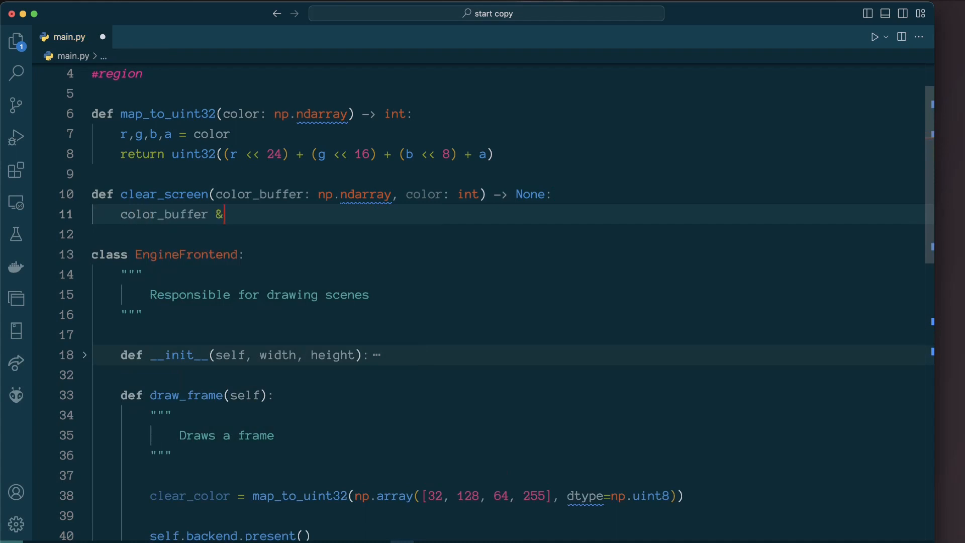
{"action": "type", "text": "= uint32(0)"}
{"action": "key", "text": "Return"}
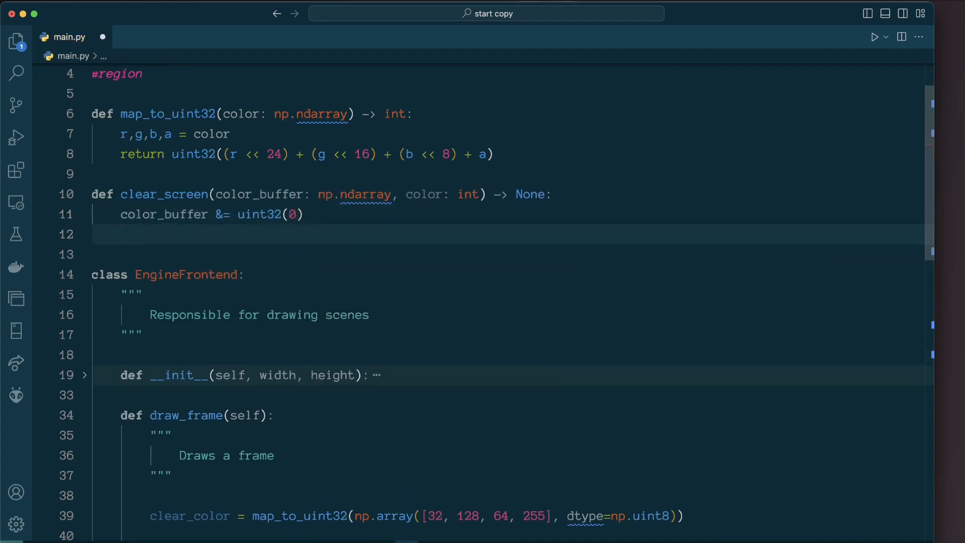
{"action": "type", "text": "color"}
{"action": "key", "text": "Return"}
{"action": "type", "text": "|= color"}
{"action": "key", "text": "super+s"}
{"action": "scroll", "coordinate": [472, 221], "scroll_direction": "down", "scroll_amount": 2}
{"action": "scroll", "coordinate": [473, 222], "scroll_direction": "down", "scroll_amount": 2}
{"action": "scroll", "coordinate": [473, 222], "scroll_direction": "down", "scroll_amount": 1}
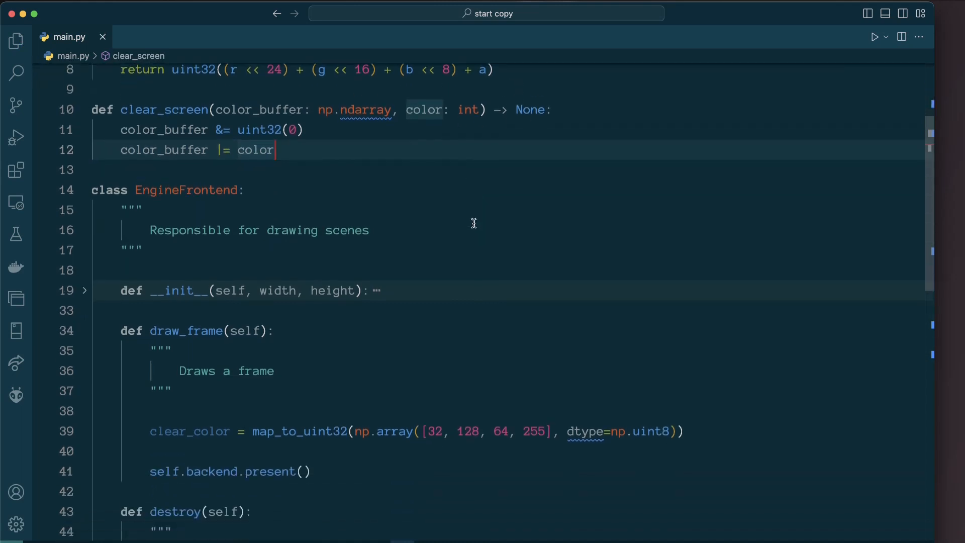
{"action": "left_click", "coordinate": [551, 457]}
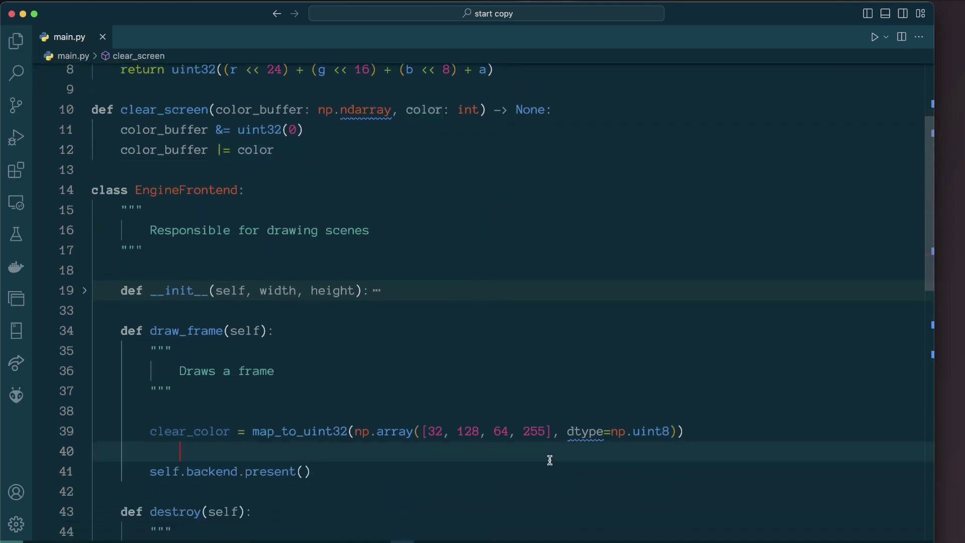
{"action": "left_click", "coordinate": [724, 429]}
Step: Add clear_screen(self.color_buffer, clear_color) below the clear_color line in draw_frame and save
{"action": "key", "text": "Return"}
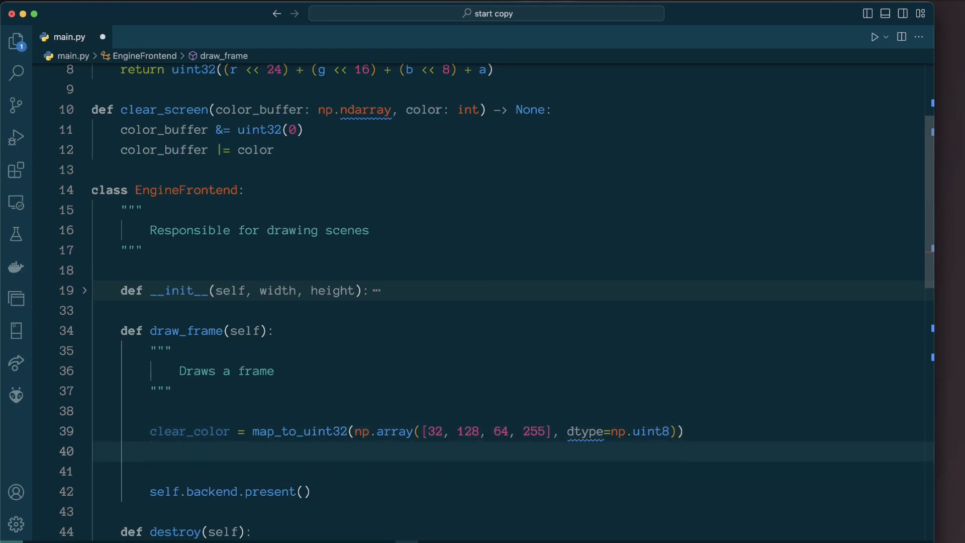
{"action": "type", "text": "clear"}
{"action": "key", "text": "Tab"}
{"action": "key", "text": "BackSpace"}
{"action": "key", "text": "BackSpace"}
{"action": "key", "text": "BackSpace"}
{"action": "key", "text": "BackSpace"}
{"action": "type", "text": "sc"}
{"action": "key", "text": "Tab"}
{"action": "type", "text": "("}
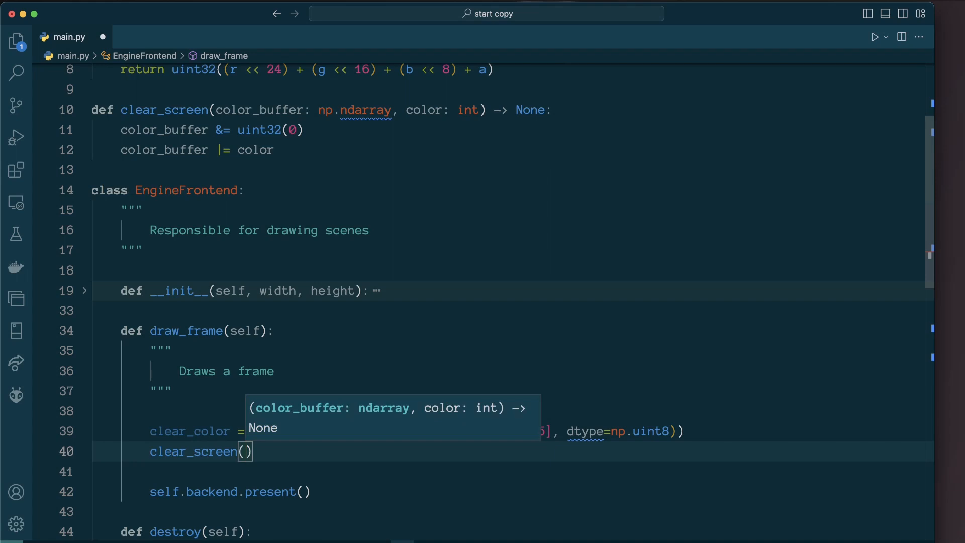
{"action": "type", "text": "self."}
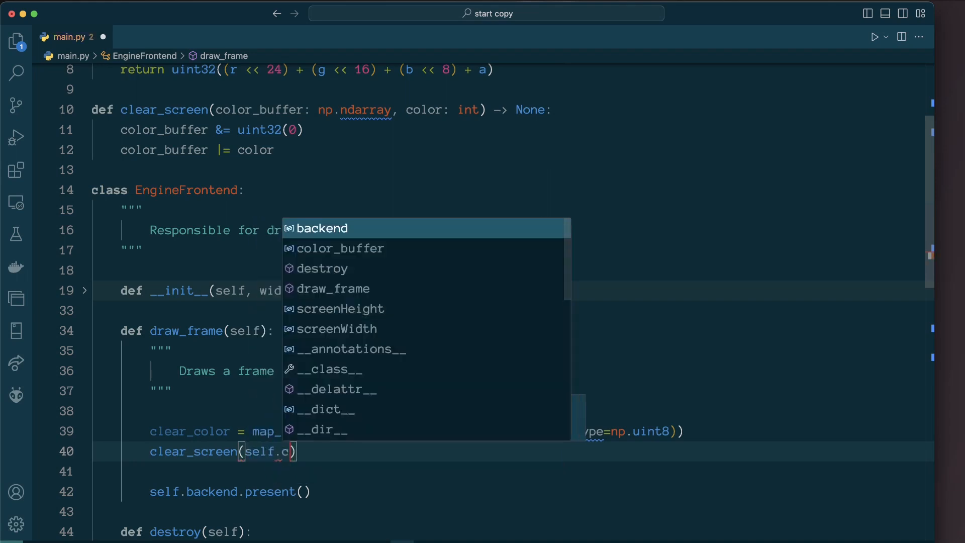
{"action": "type", "text": "co"}
{"action": "key", "text": "Tab"}
{"action": "type", "text": ", "}
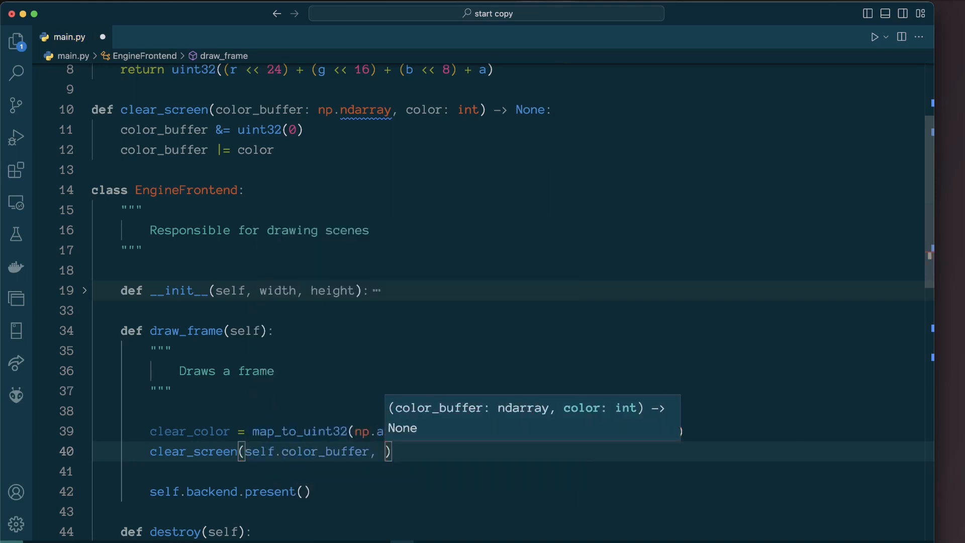
{"action": "type", "text": "clear"}
{"action": "key", "text": "Tab"}
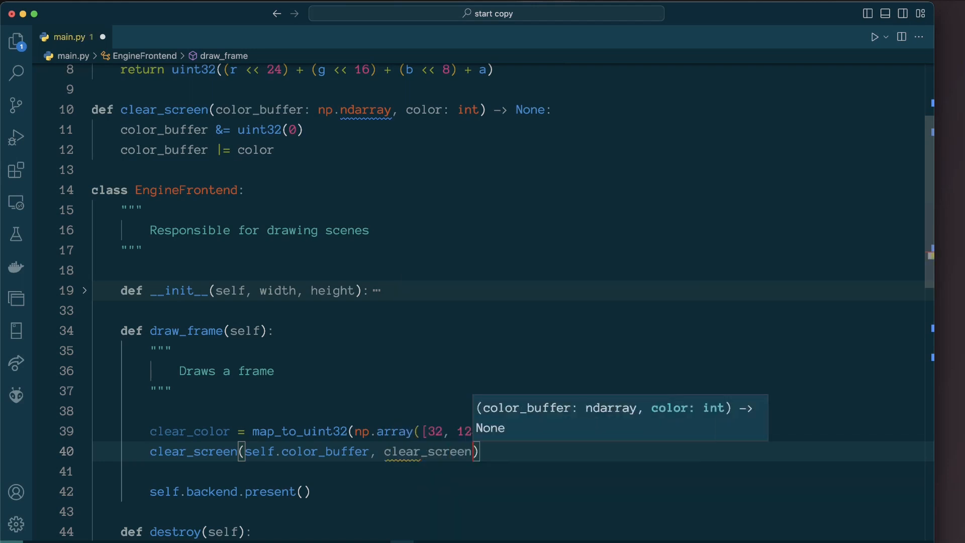
{"action": "key", "text": "BackSpace"}
{"action": "key", "text": "BackSpace"}
{"action": "key", "text": "BackSpace"}
{"action": "key", "text": "BackSpace"}
{"action": "type", "text": "co"}
{"action": "key", "text": "Tab"}
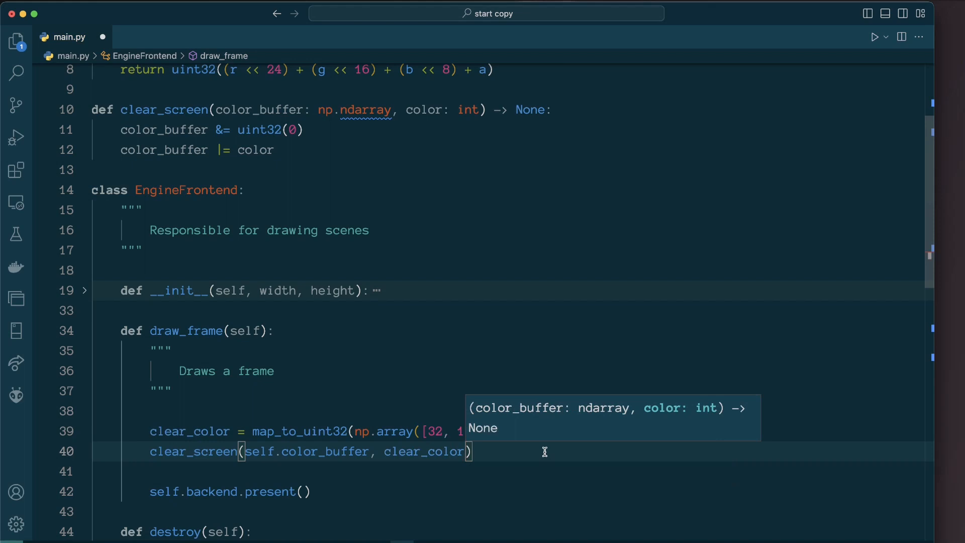
{"action": "left_click", "coordinate": [544, 452]}
{"action": "key", "text": "cmd+s"}
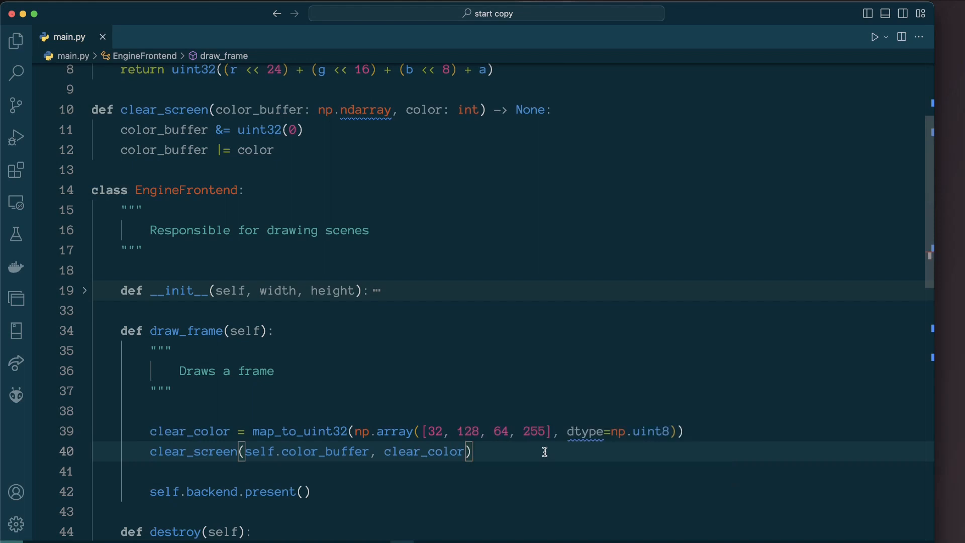
Step: Run main.py, change the clear colour to [255, 0, 0, 255], rerun to see the red window and close it
{"action": "left_click", "coordinate": [875, 38]}
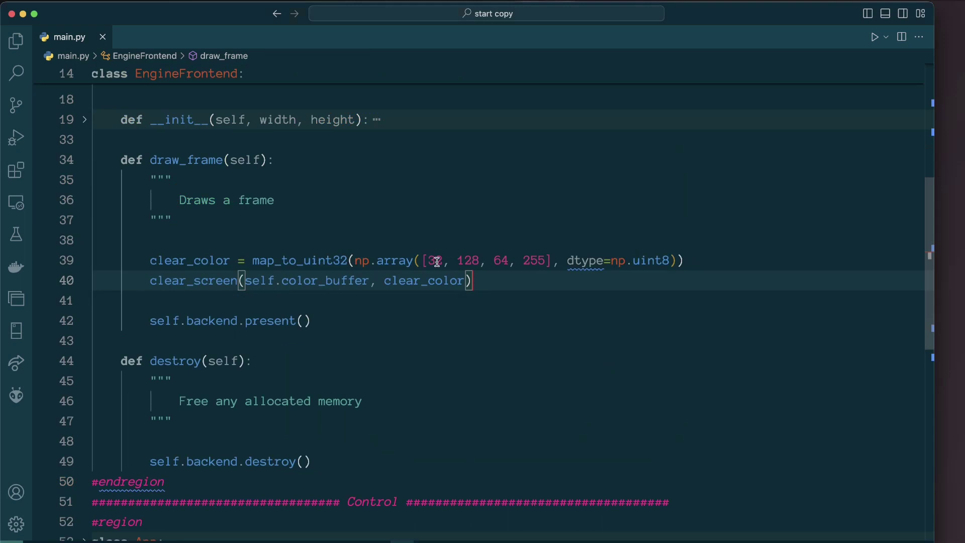
{"action": "double_click", "coordinate": [437, 261]}
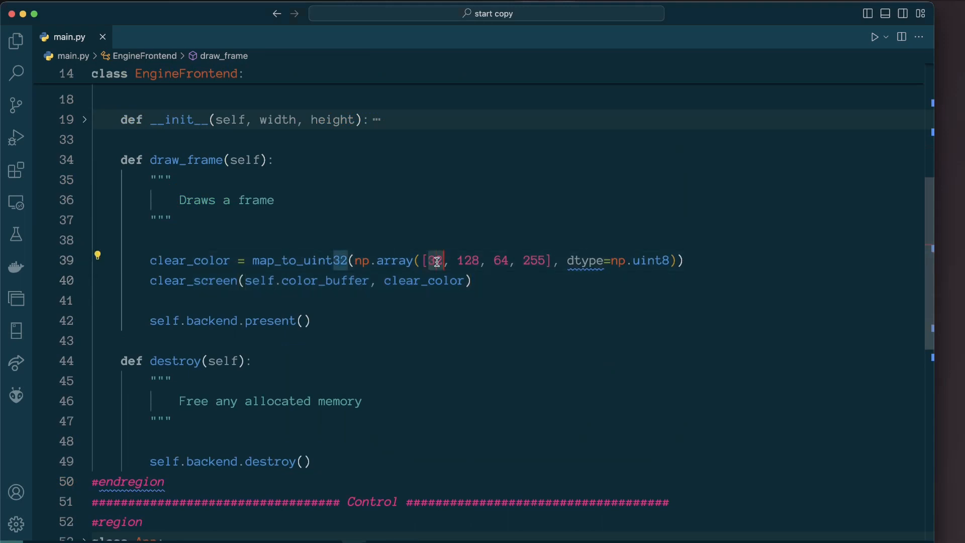
{"action": "type", "text": "255"}
{"action": "left_click", "coordinate": [473, 261]}
{"action": "key", "text": "BackSpace"}
{"action": "key", "text": "ctrl+F5"}
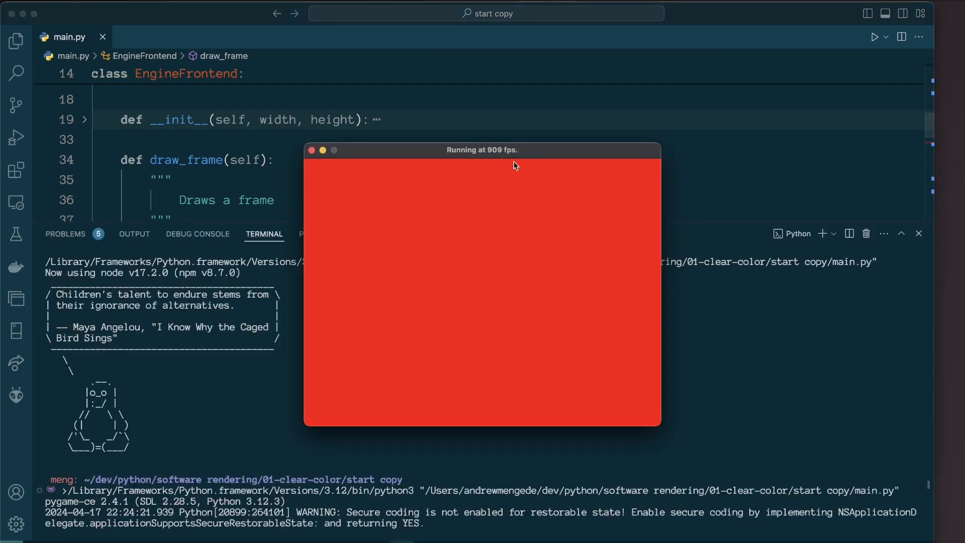
{"action": "left_click", "coordinate": [311, 150]}
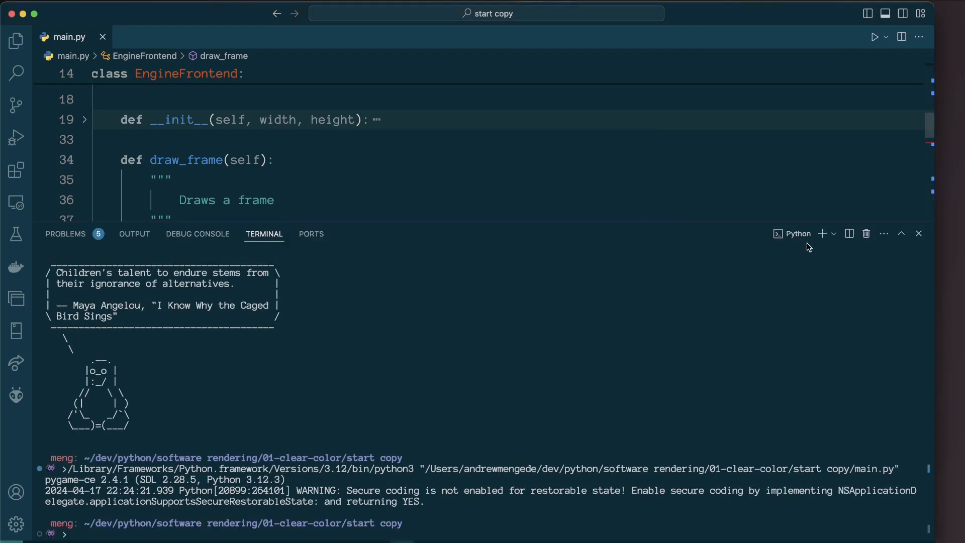
Step: Set the alpha value to 0, save and run main.py, then close the window and terminal
{"action": "left_click", "coordinate": [866, 233]}
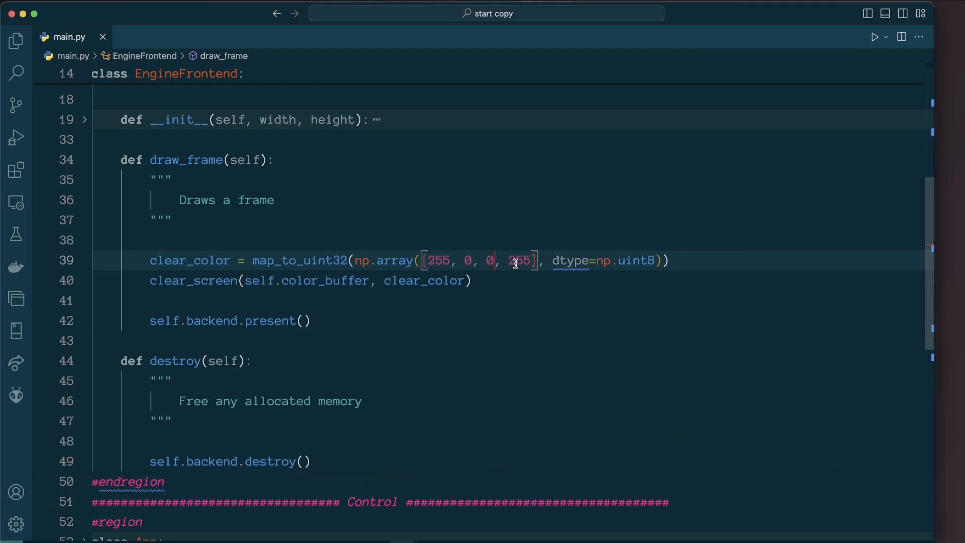
{"action": "double_click", "coordinate": [516, 262]}
{"action": "type", "text": "0-"}
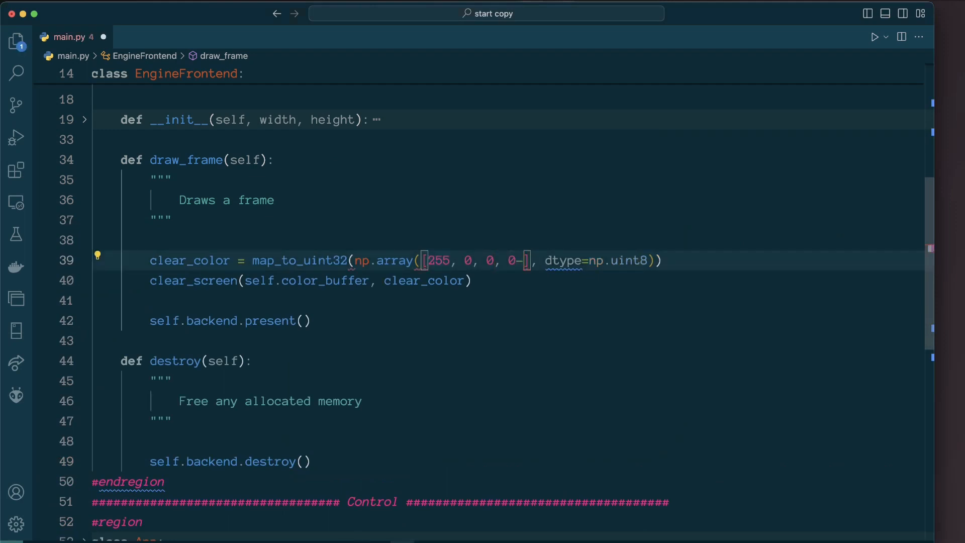
{"action": "key", "text": "BackSpace"}
{"action": "key", "text": "super+s"}
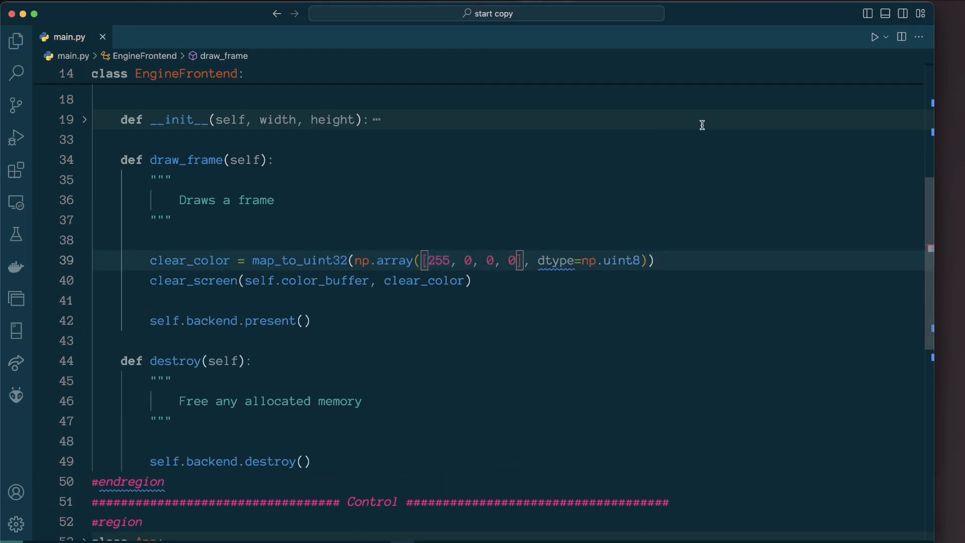
{"action": "left_click", "coordinate": [874, 37]}
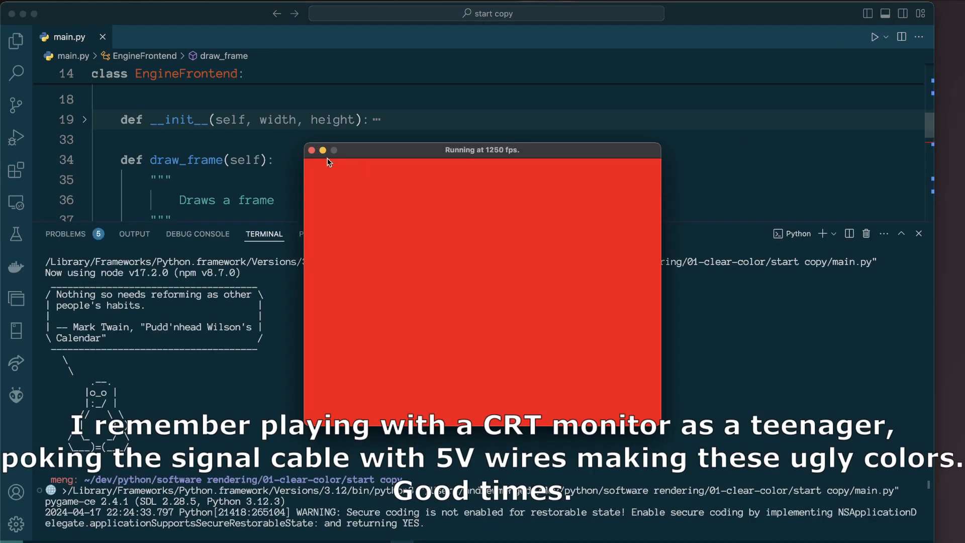
{"action": "left_click", "coordinate": [311, 150]}
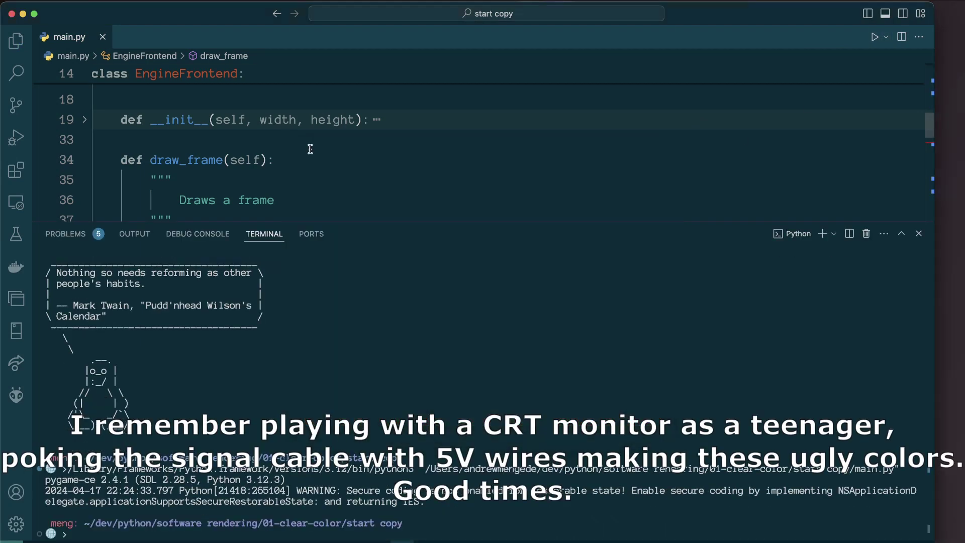
{"action": "left_click", "coordinate": [864, 235]}
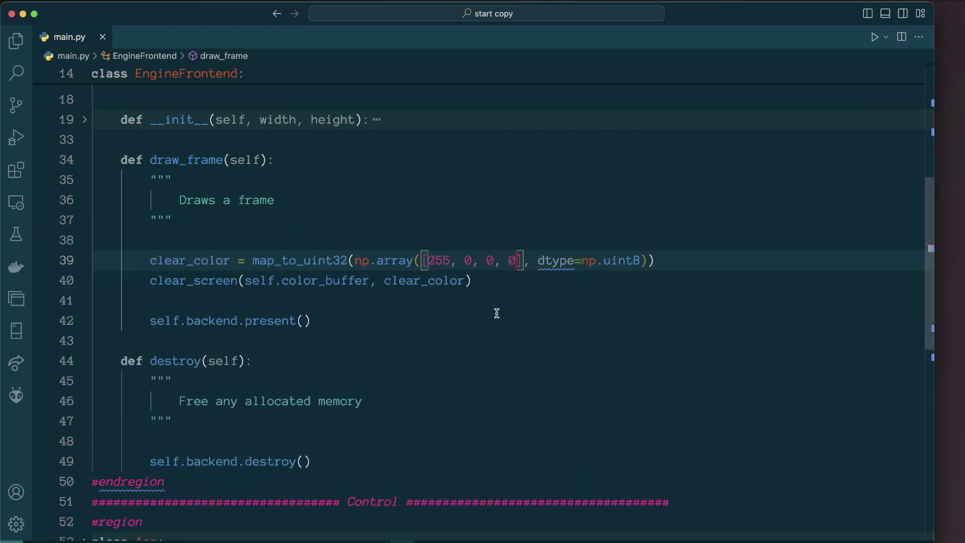
Step: Change the clear colour to [0, 255, 0, 0] and rerun to show a bright green window
{"action": "left_click", "coordinate": [436, 262]}
{"action": "double_click", "coordinate": [435, 261]}
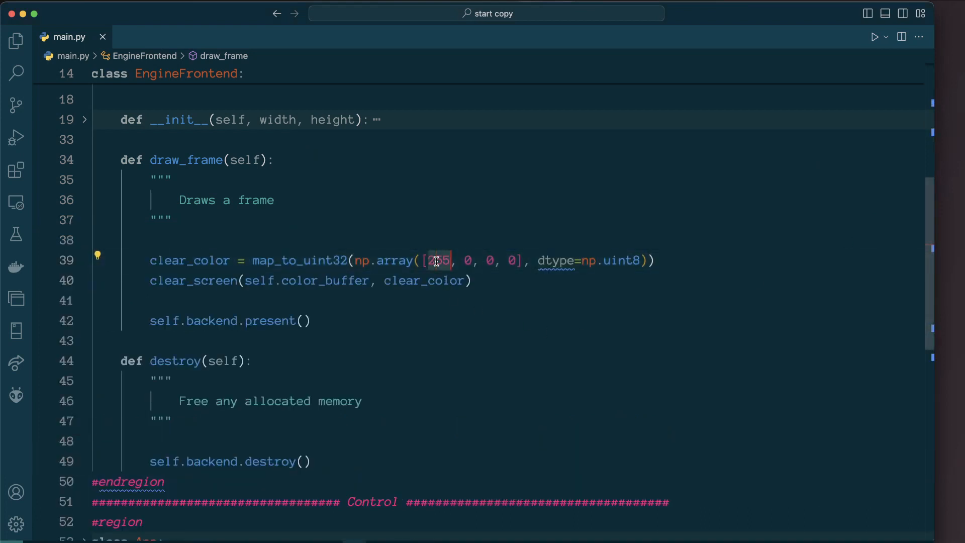
{"action": "type", "text": "0"}
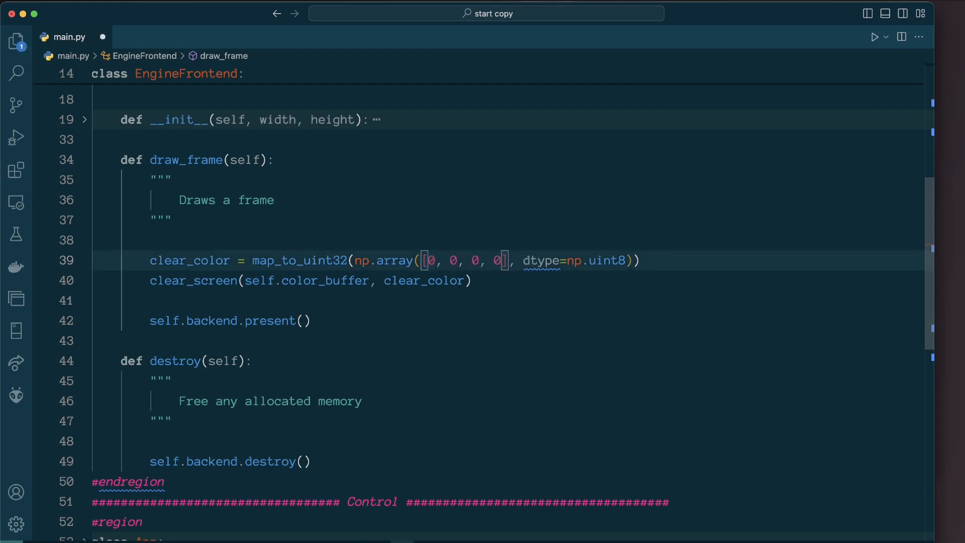
{"action": "double_click", "coordinate": [453, 260]}
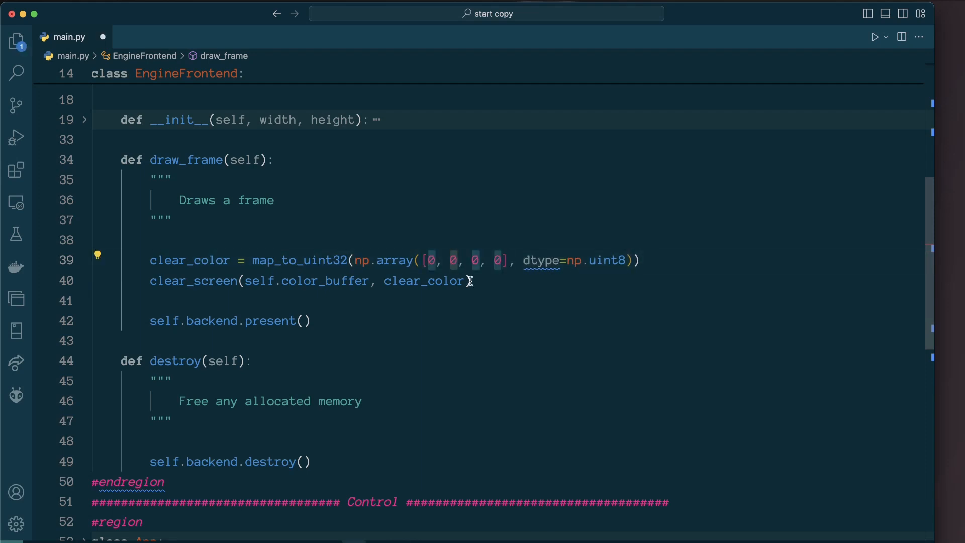
{"action": "type", "text": "255"}
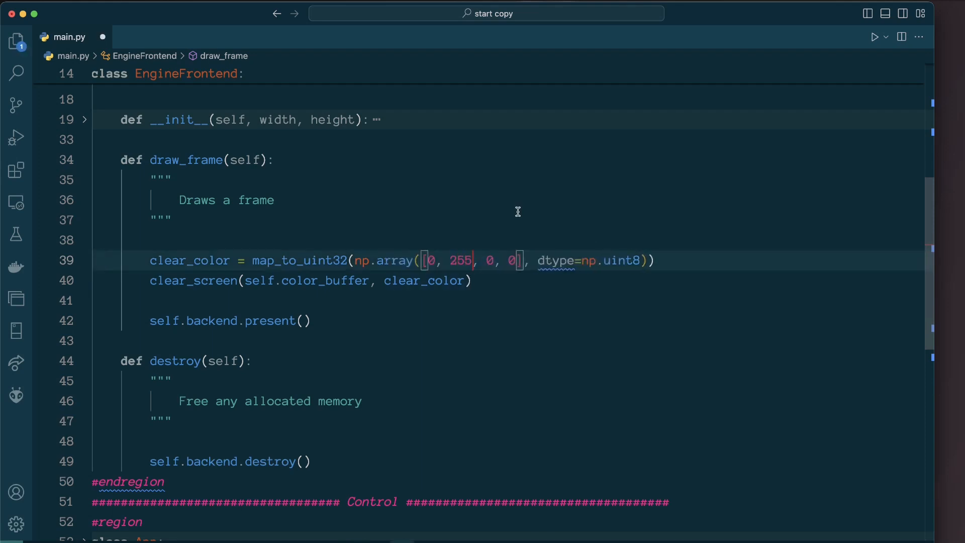
{"action": "key", "text": "ctrl+F5"}
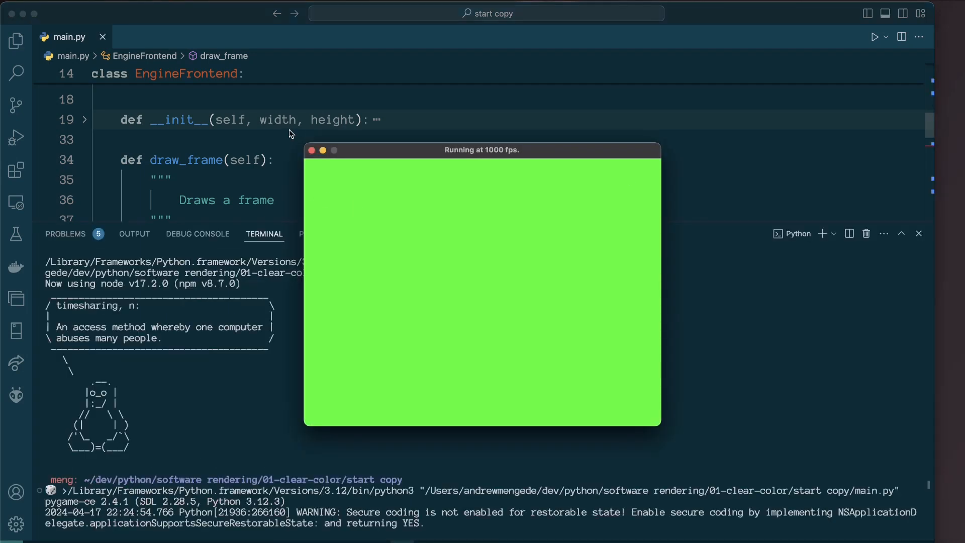
Step: Close the green window, set the clear colour to [0, 0, 255, 255], rerun to confirm a blue window, and close it
{"action": "left_click", "coordinate": [312, 150]}
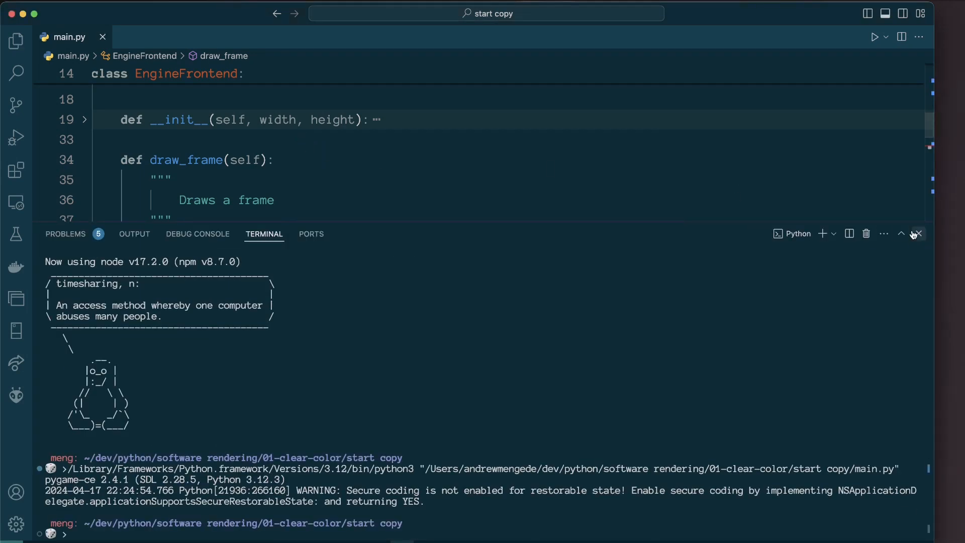
{"action": "left_click", "coordinate": [867, 233]}
{"action": "left_click", "coordinate": [465, 260]}
{"action": "double_click", "coordinate": [461, 260]}
{"action": "type", "text": "0"}
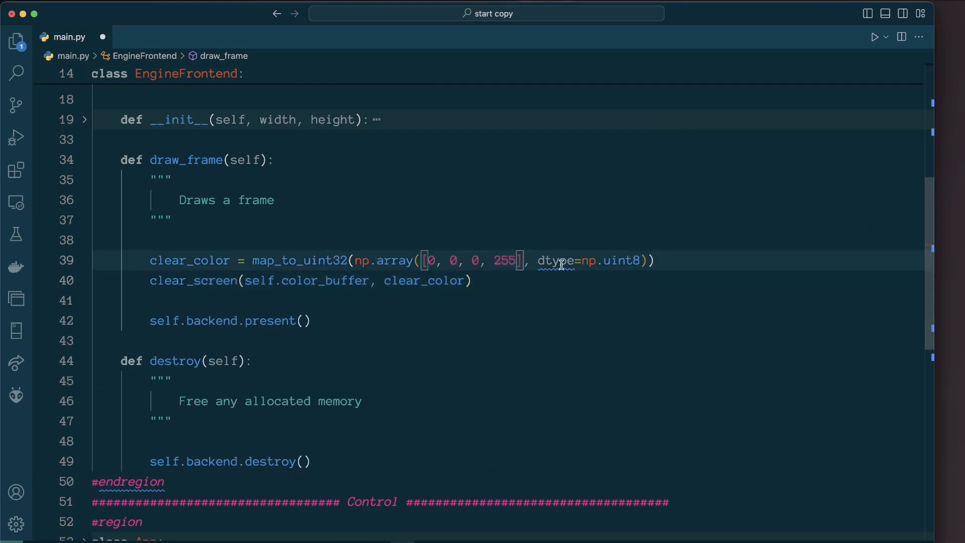
{"action": "double_click", "coordinate": [476, 261]}
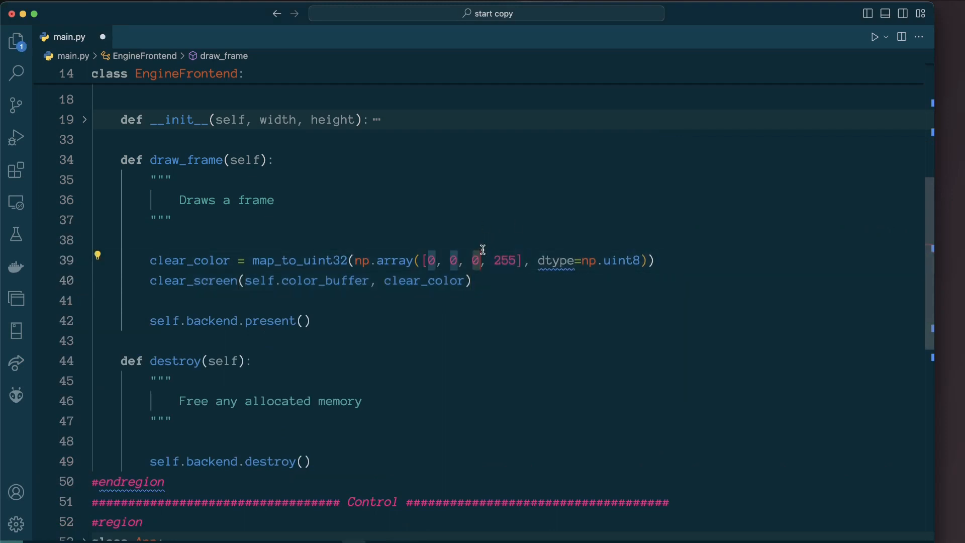
{"action": "type", "text": "255"}
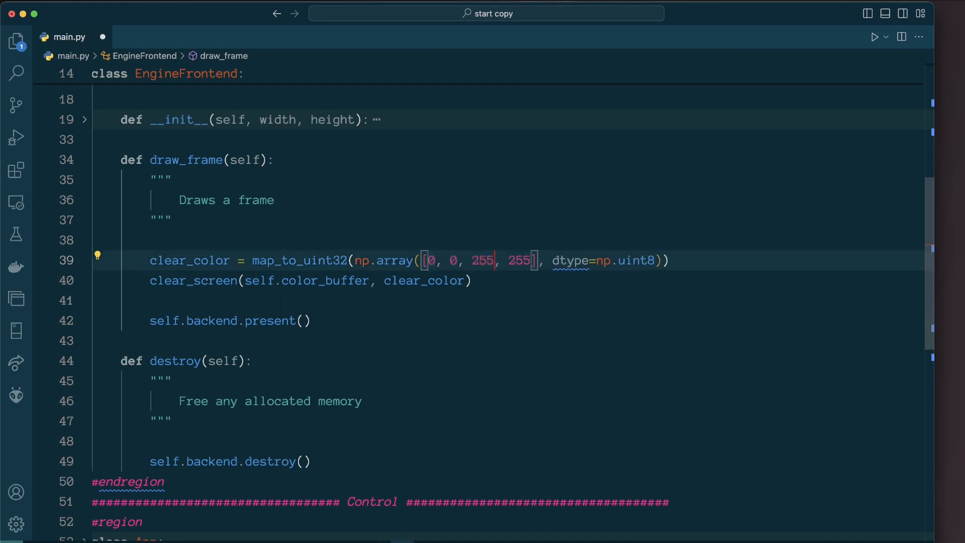
{"action": "key", "text": "ctrl+F5"}
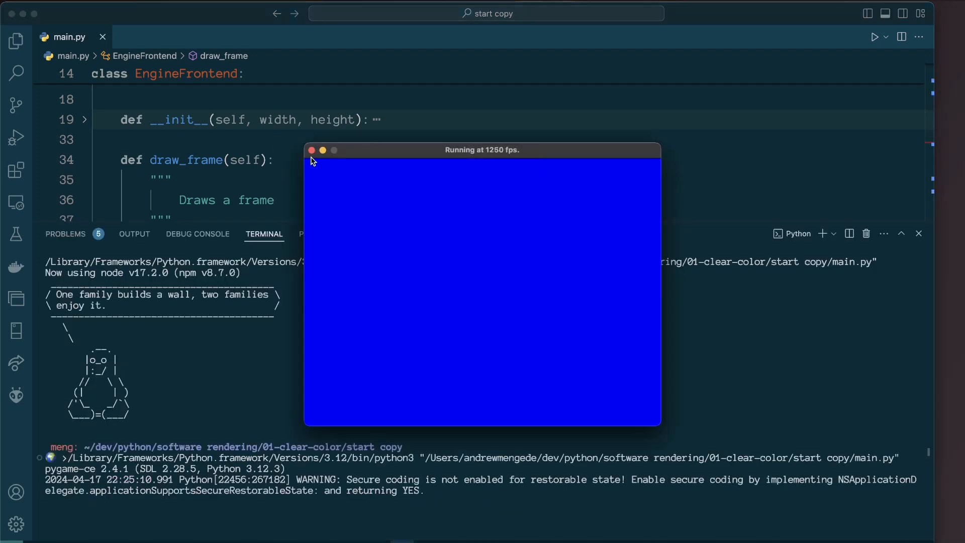
{"action": "left_click", "coordinate": [312, 150]}
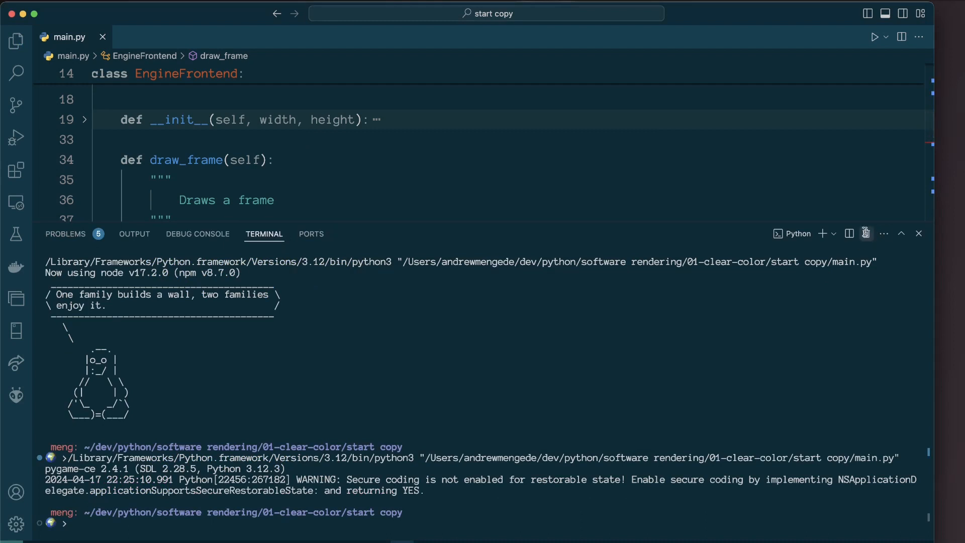
{"action": "left_click", "coordinate": [873, 236]}
{"action": "left_click", "coordinate": [488, 313]}
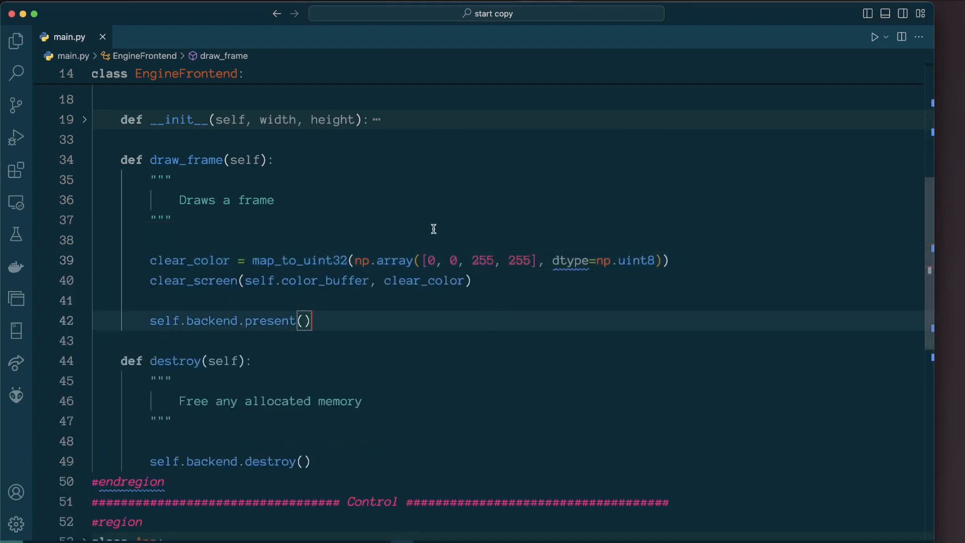
{"action": "scroll", "coordinate": [437, 254], "scroll_direction": "up", "scroll_amount": 2}
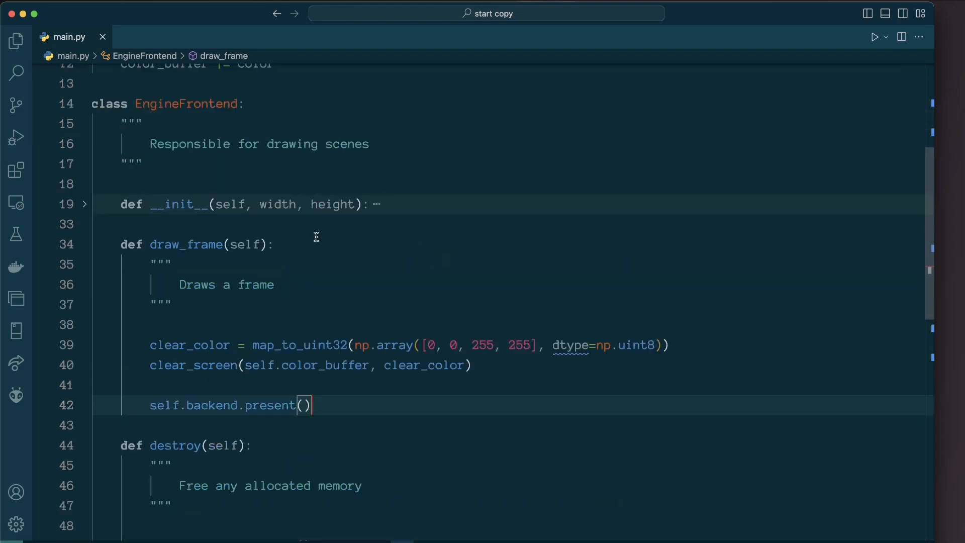
{"action": "scroll", "coordinate": [339, 261], "scroll_direction": "up", "scroll_amount": 4}
{"action": "scroll", "coordinate": [333, 261], "scroll_direction": "up", "scroll_amount": 1}
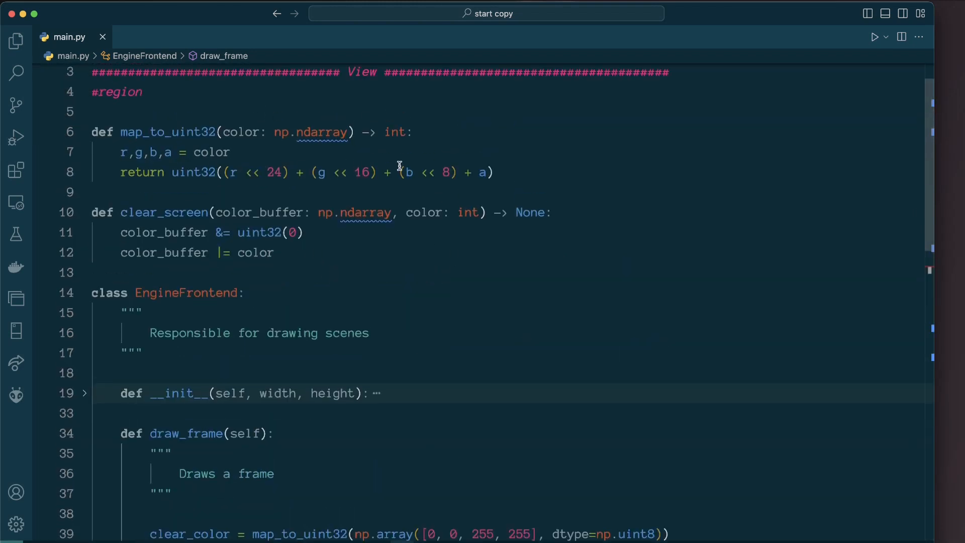
Step: Place the caret at the end of clear_screen's last line while the Explorer shows the project files
{"action": "left_click", "coordinate": [340, 256]}
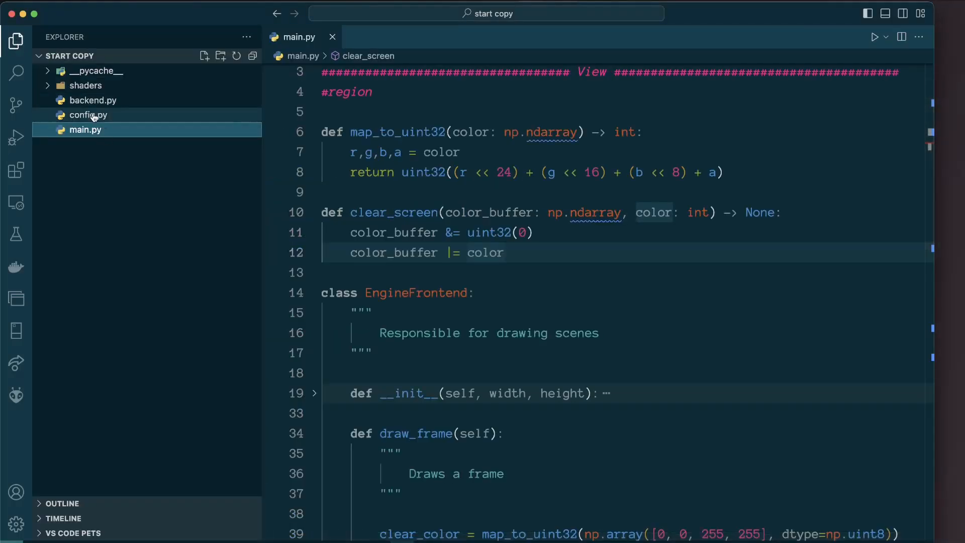
Step: Check config.py's numba import of njit, uint32 and uint8, then return to main.py
{"action": "left_click", "coordinate": [91, 115]}
{"action": "left_click", "coordinate": [16, 42]}
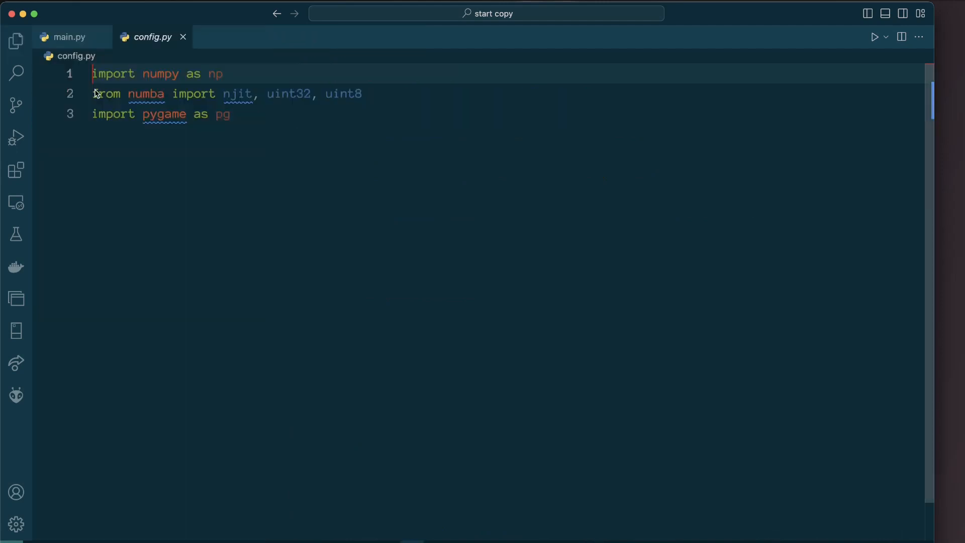
{"action": "double_click", "coordinate": [236, 93]}
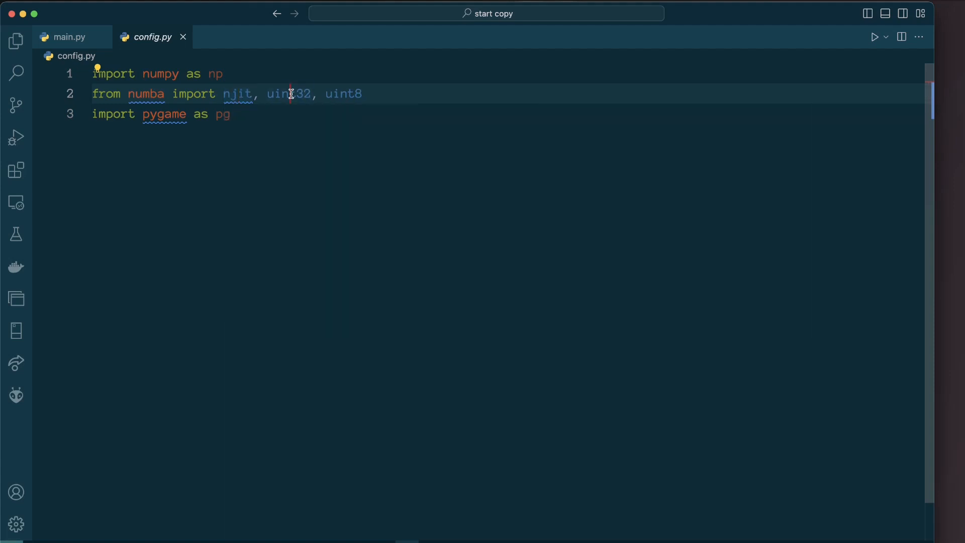
{"action": "double_click", "coordinate": [291, 94]}
{"action": "double_click", "coordinate": [370, 94]}
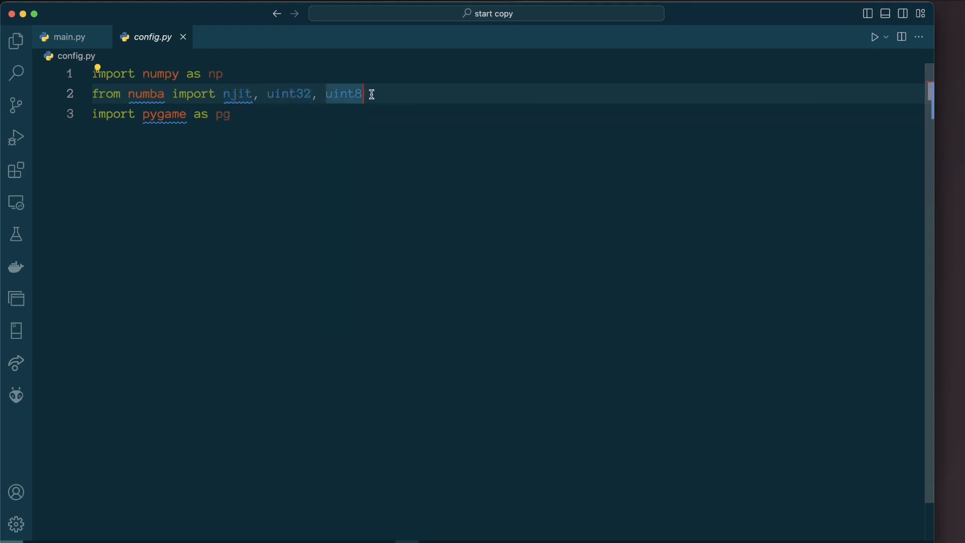
{"action": "double_click", "coordinate": [300, 93]}
{"action": "double_click", "coordinate": [390, 94]}
{"action": "left_click", "coordinate": [69, 40]}
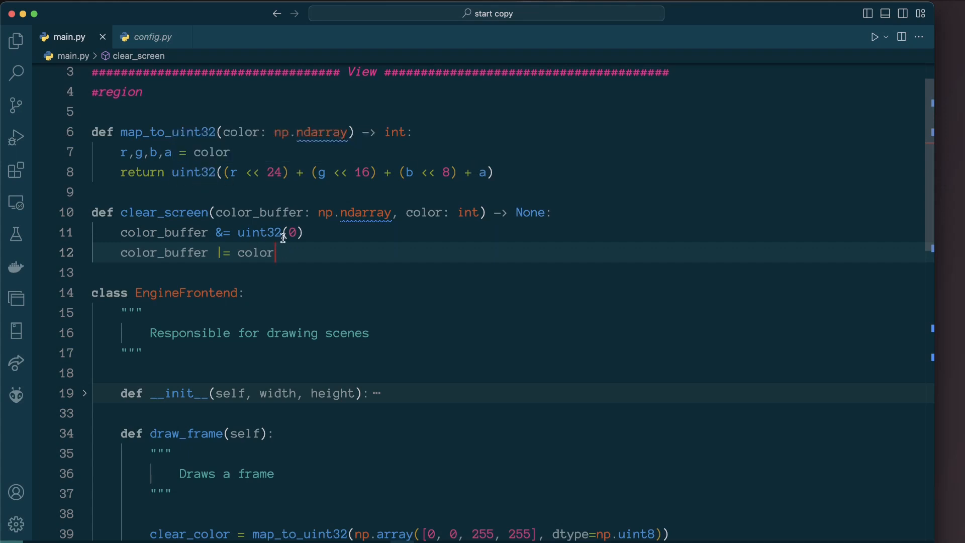
{"action": "left_click", "coordinate": [113, 132]}
{"action": "left_click", "coordinate": [113, 113]}
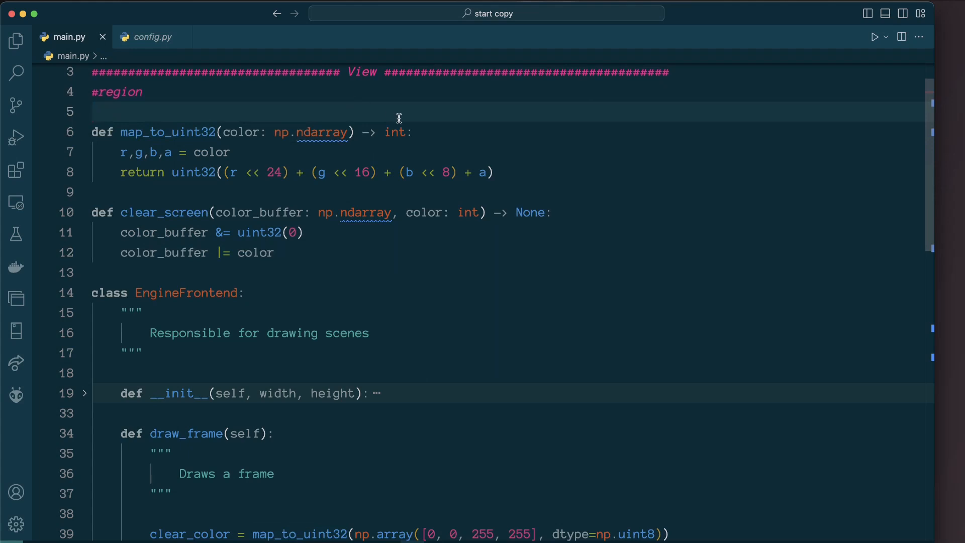
{"action": "key", "text": "Return"}
{"action": "scroll", "coordinate": [398, 118], "scroll_direction": "up", "scroll_amount": 2}
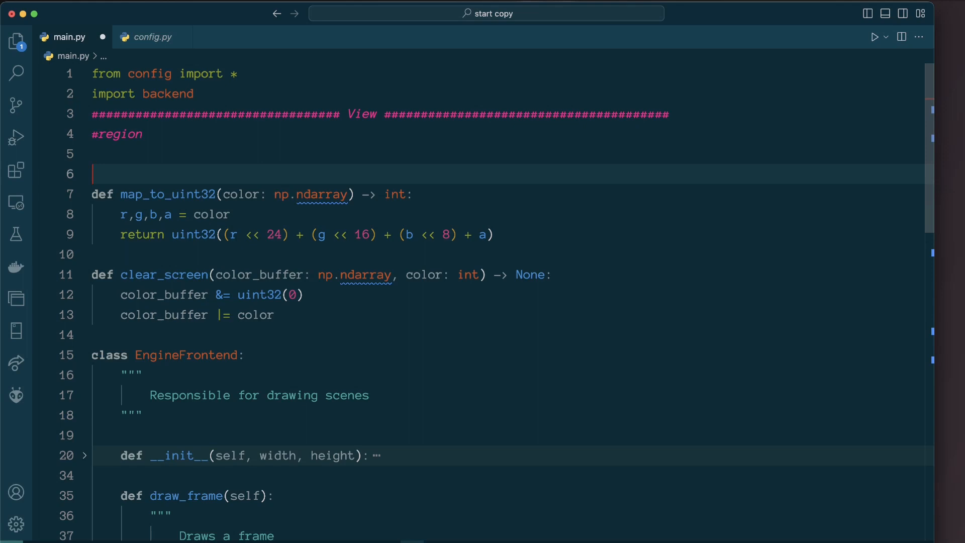
{"action": "type", "text": "@"}
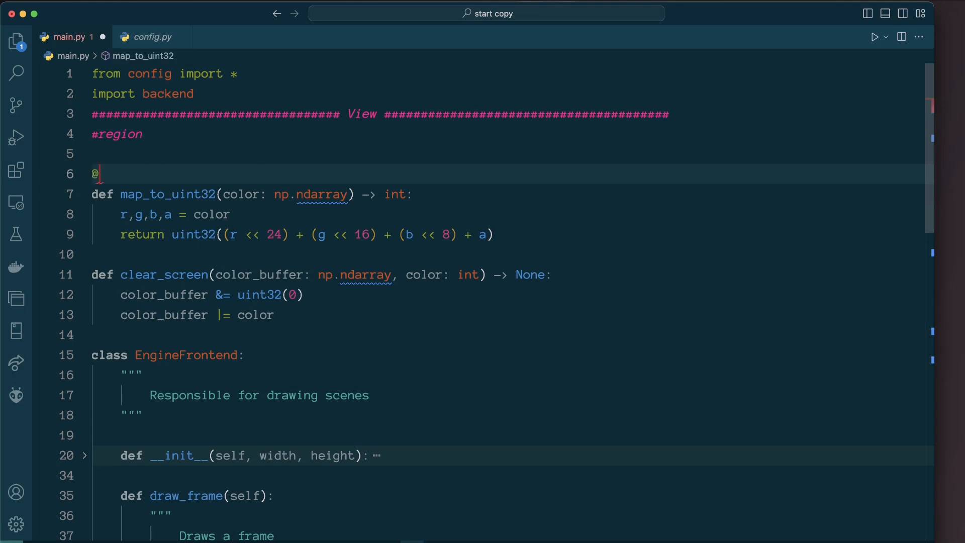
{"action": "type", "text": "njit"}
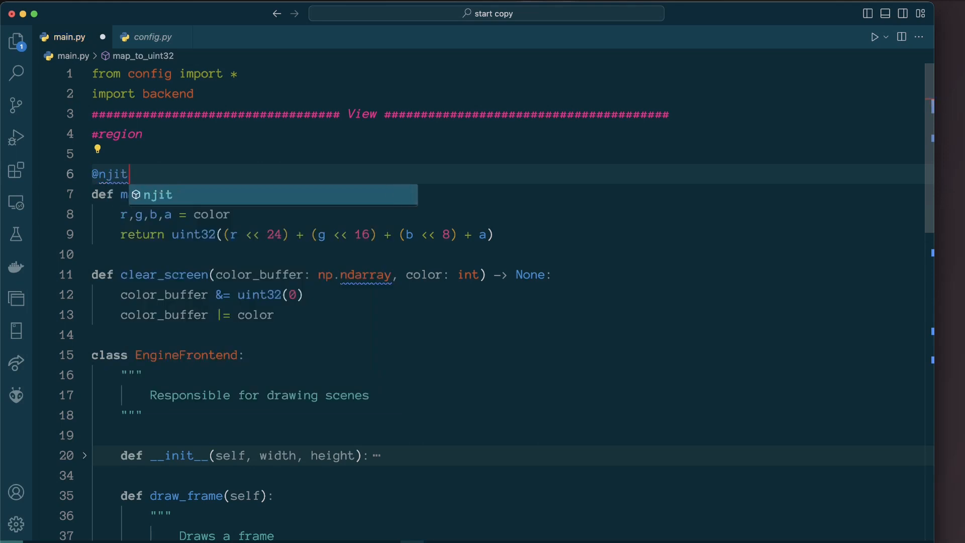
{"action": "type", "text": "("}
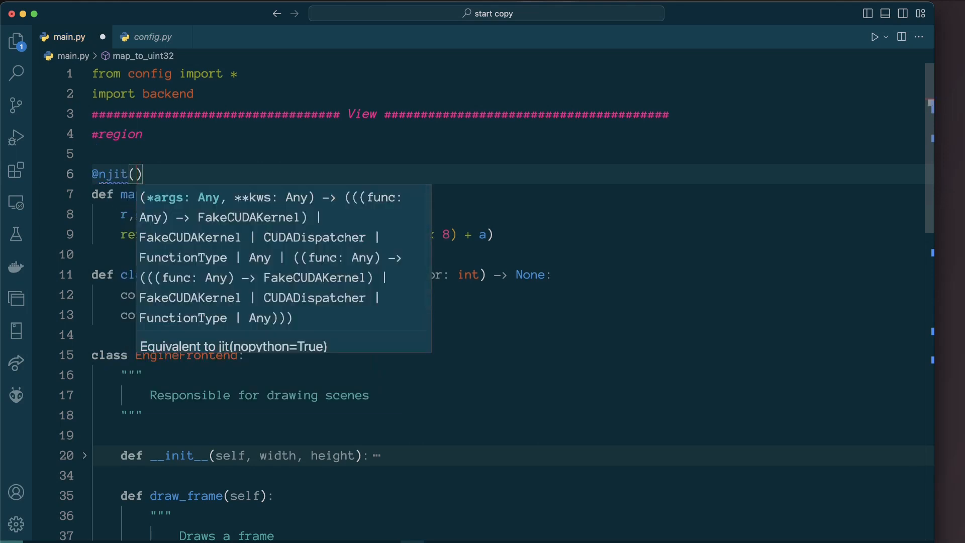
{"action": "type", "text": "uint"}
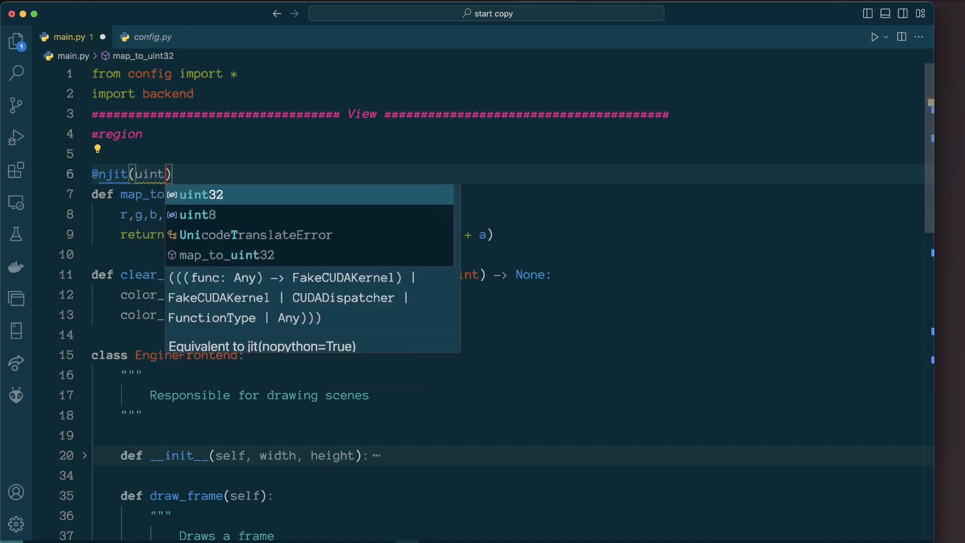
{"action": "type", "text": "32("}
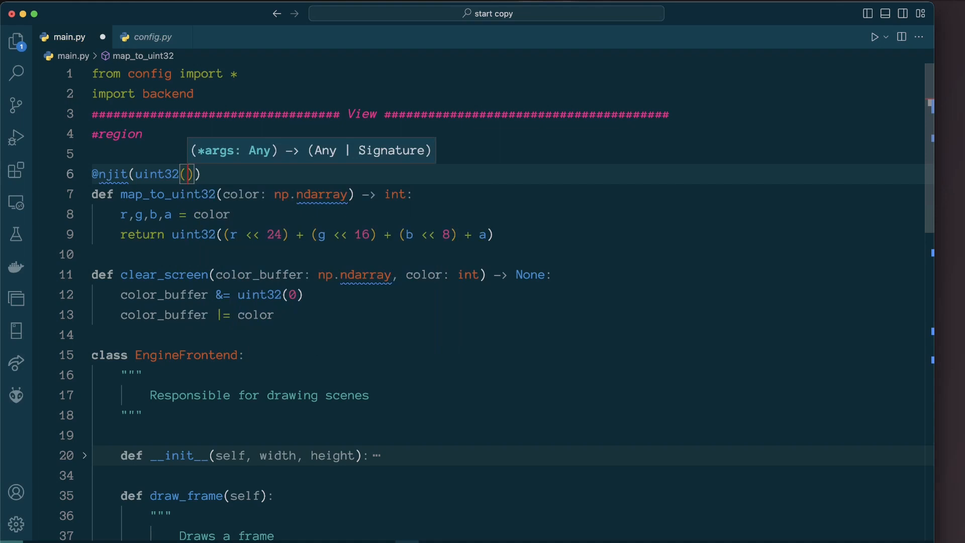
{"action": "type", "text": "uint"}
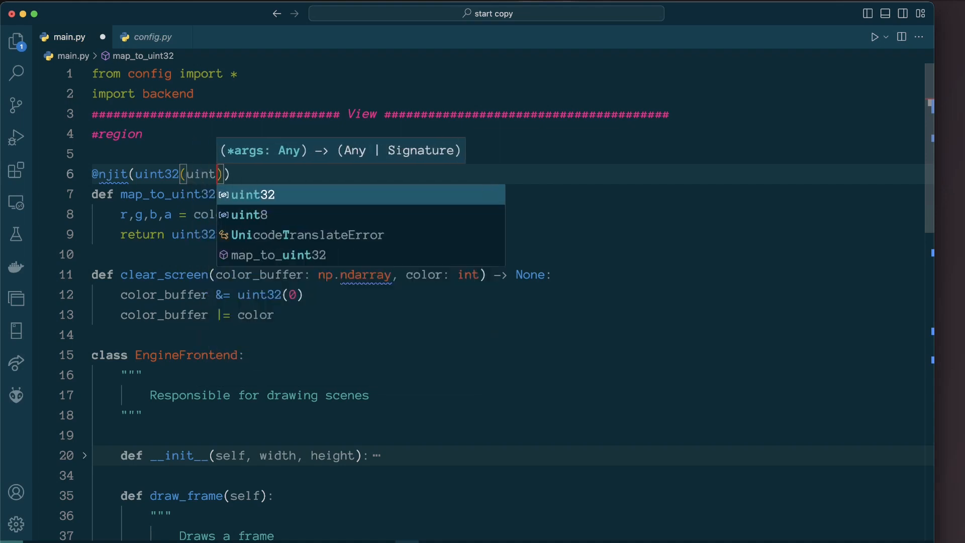
{"action": "type", "text": "8[:]"}
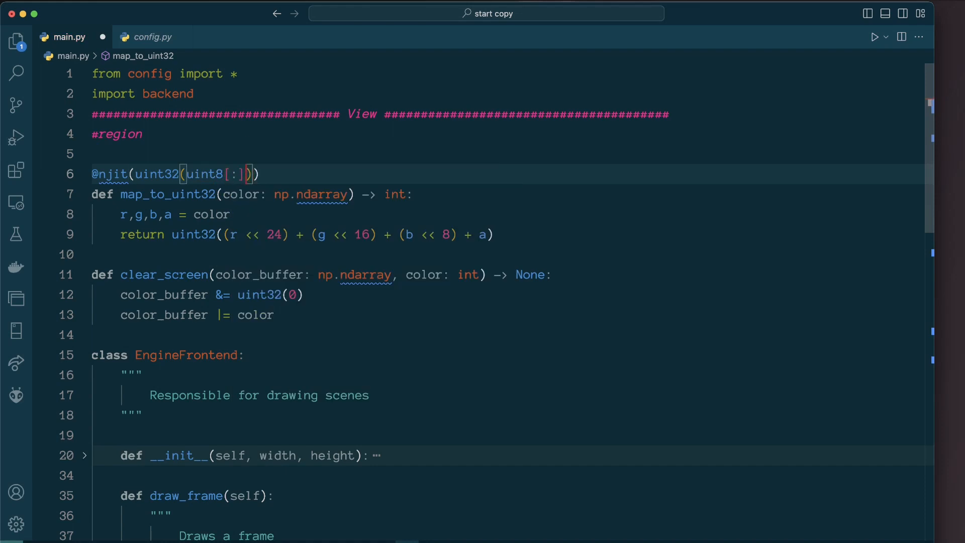
{"action": "type", "text": ","}
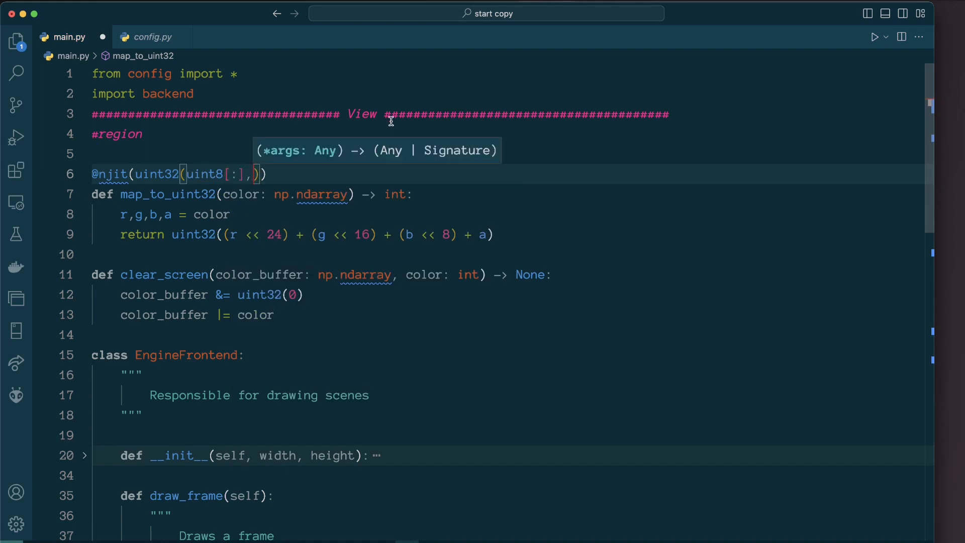
{"action": "left_click", "coordinate": [280, 173]}
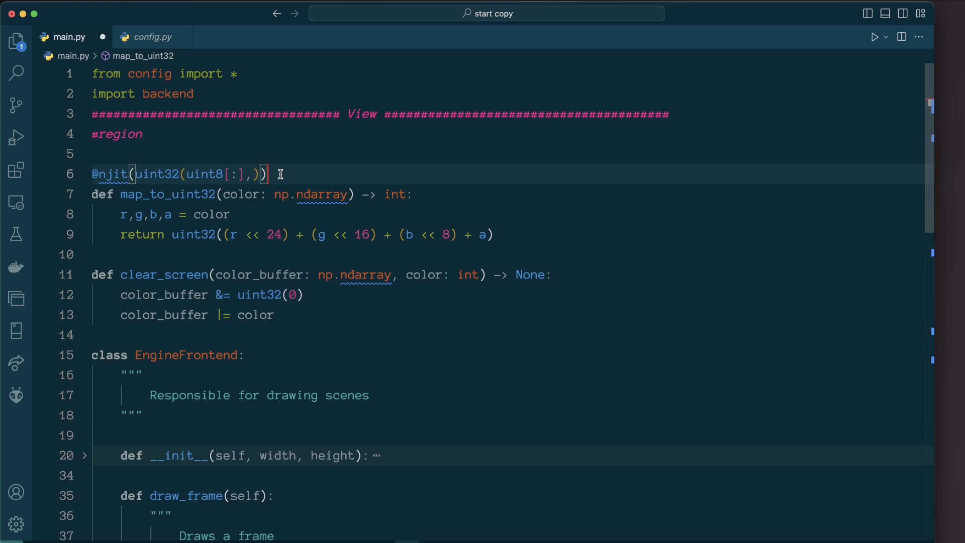
{"action": "key", "text": "super+s"}
{"action": "left_click", "coordinate": [874, 36]}
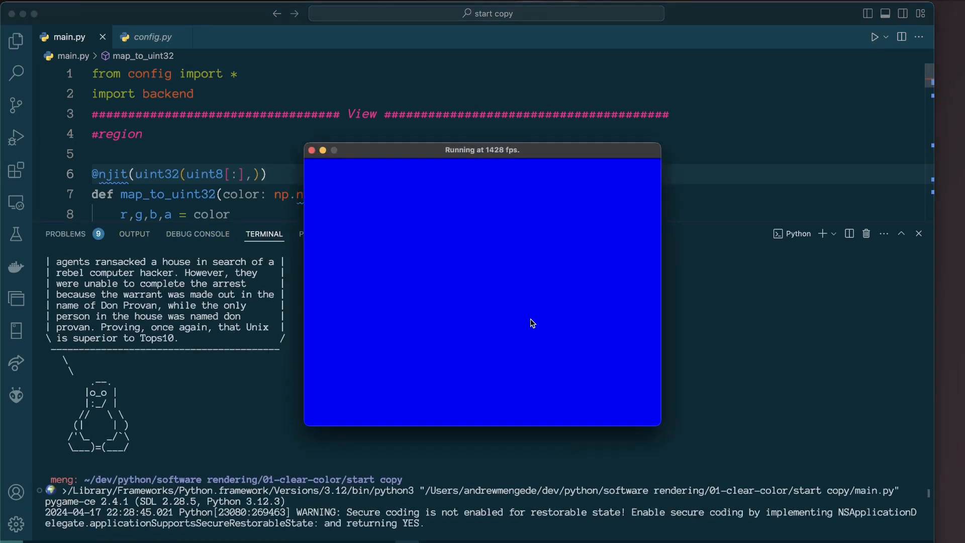
{"action": "left_click", "coordinate": [311, 150]}
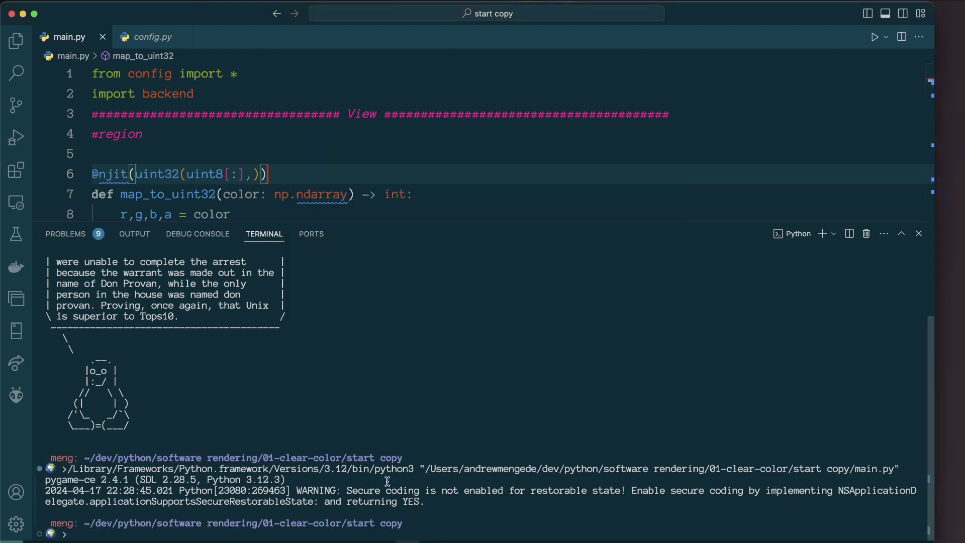
{"action": "left_click", "coordinate": [866, 233]}
{"action": "left_click", "coordinate": [255, 251]}
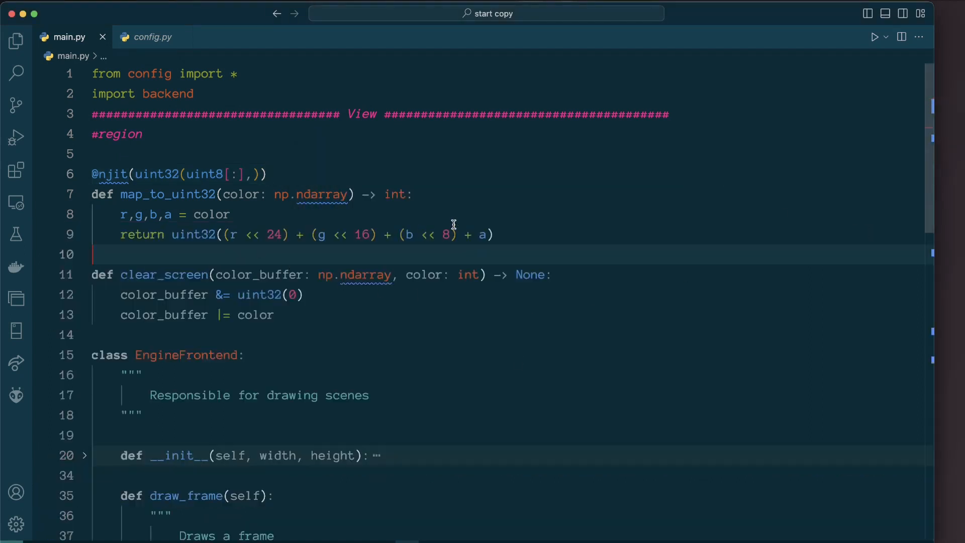
{"action": "key", "text": "Return"}
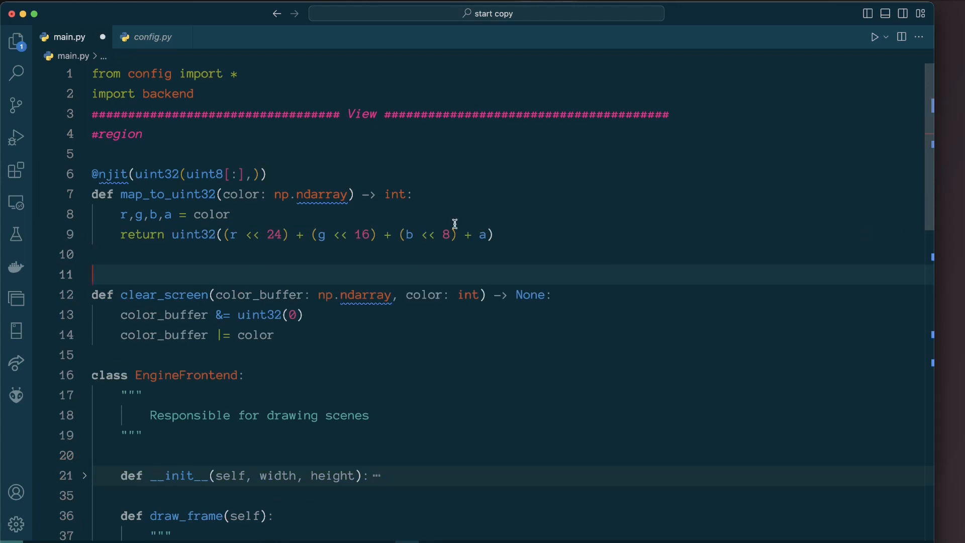
{"action": "scroll", "coordinate": [483, 214], "scroll_direction": "down", "scroll_amount": 1}
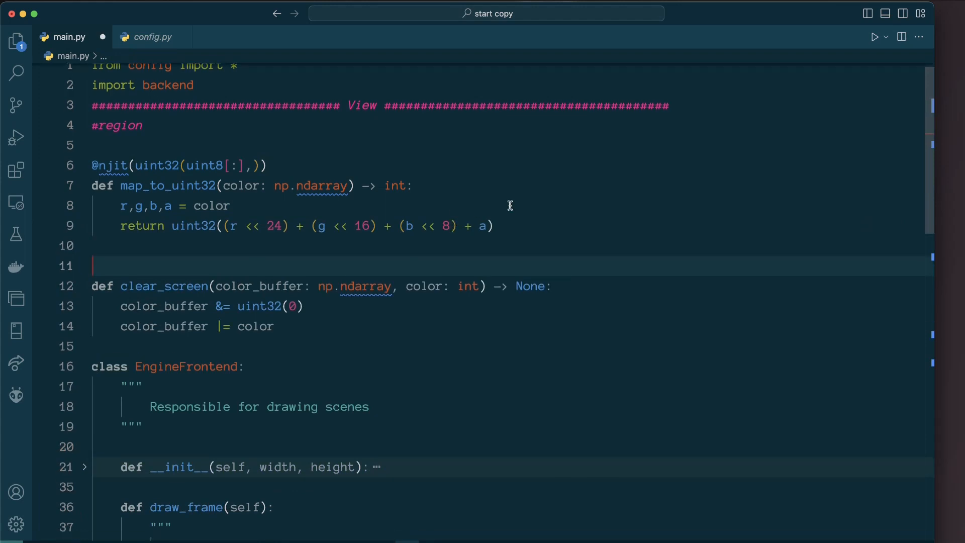
{"action": "type", "text": "@"}
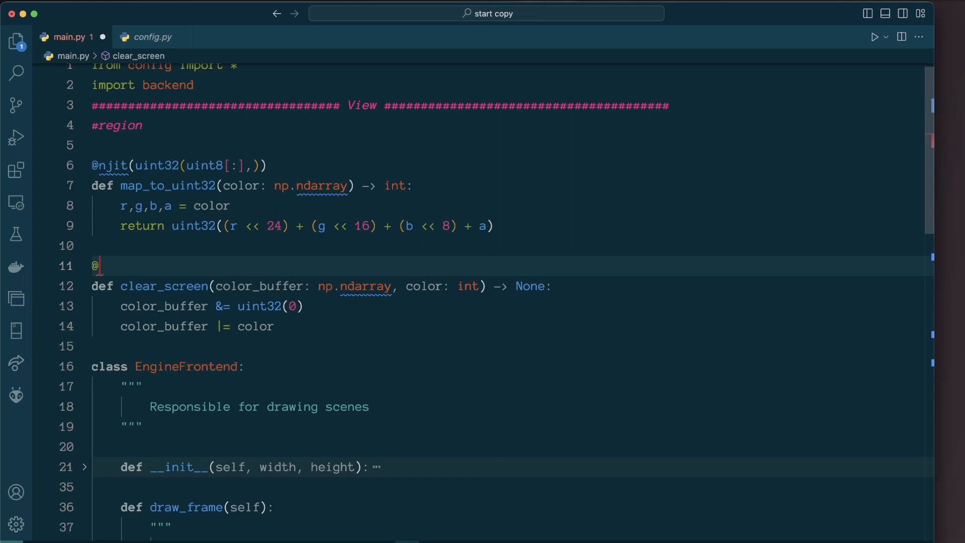
{"action": "type", "text": "njit"}
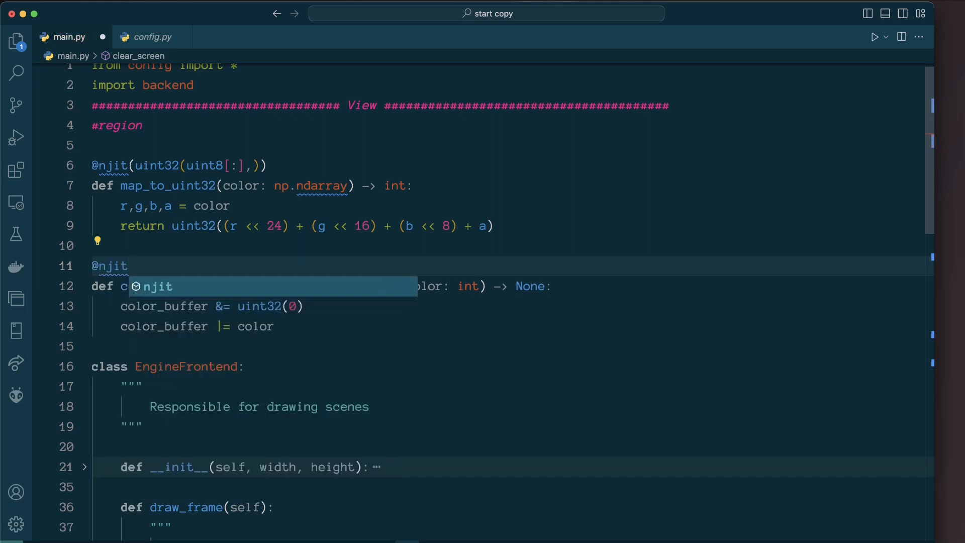
{"action": "type", "text": "("}
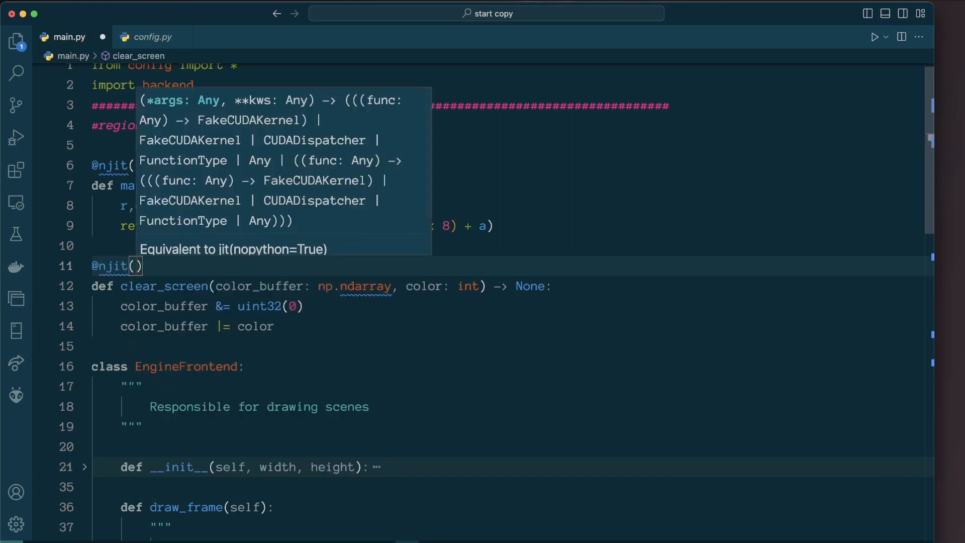
{"action": "type", "text": "("}
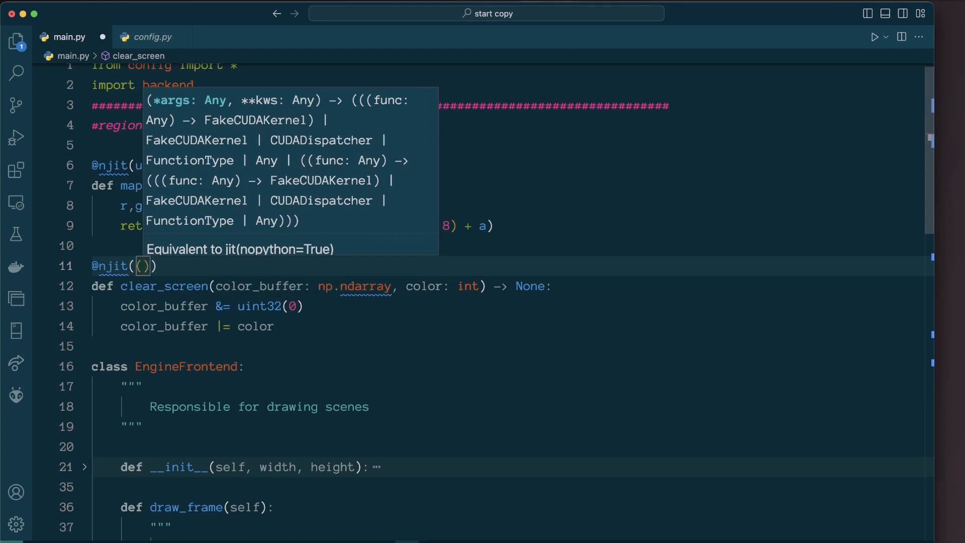
{"action": "type", "text": "uint"}
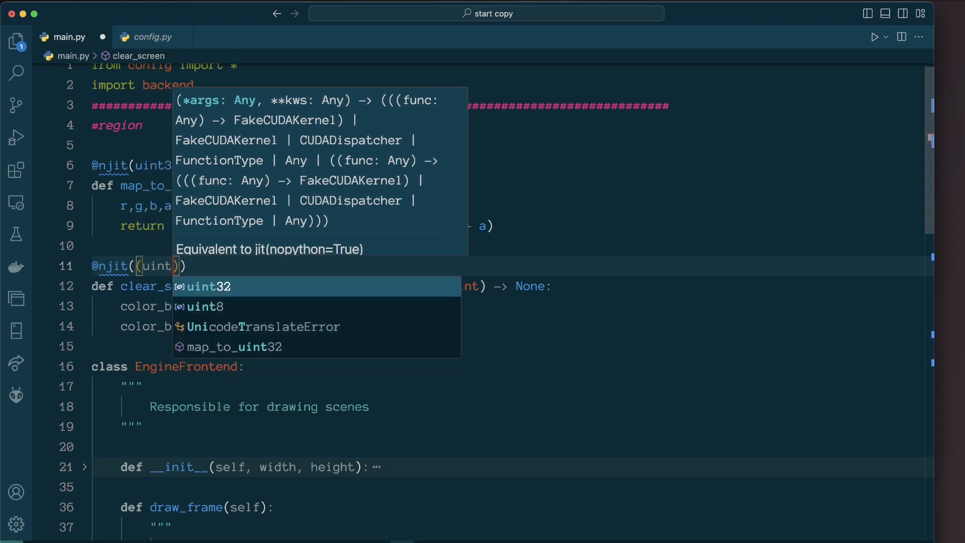
{"action": "type", "text": "32["}
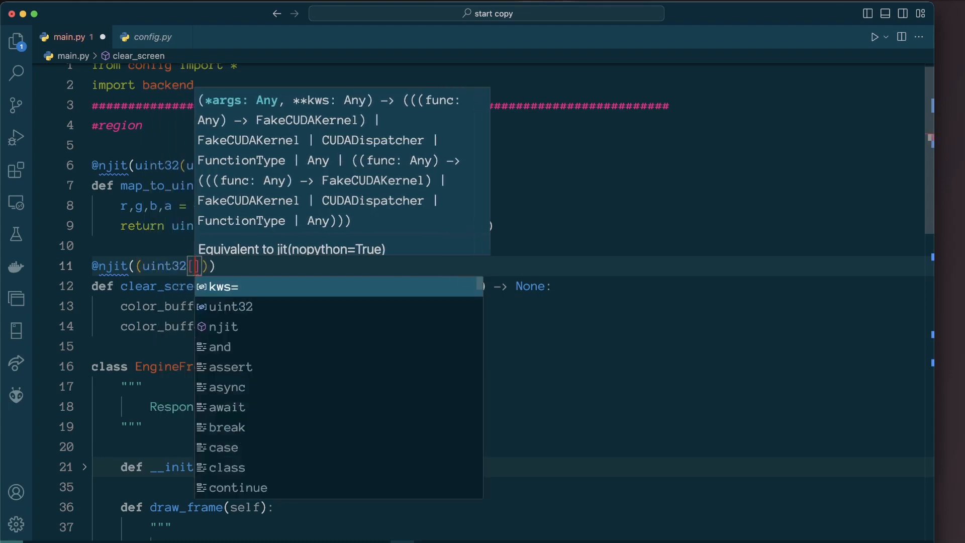
{"action": "type", "text": ":], "}
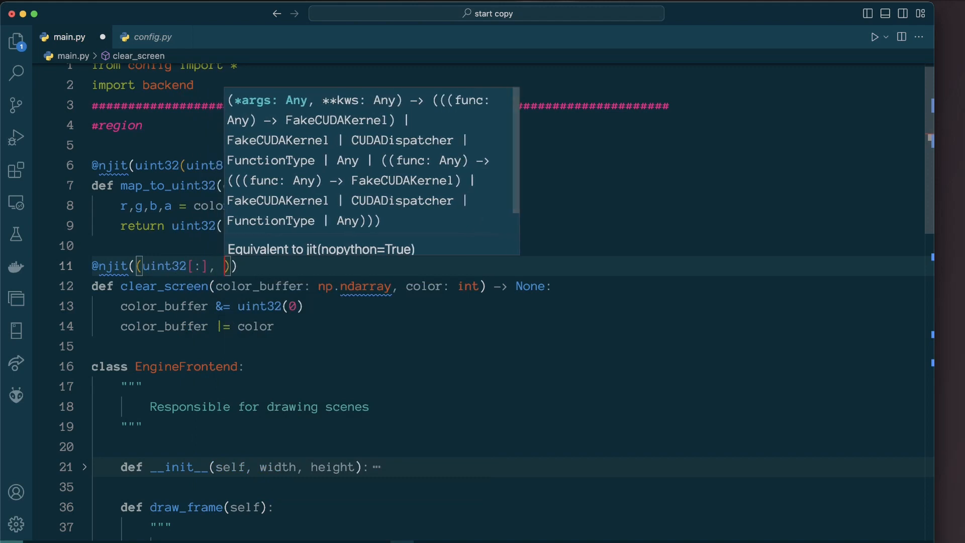
{"action": "type", "text": "u"}
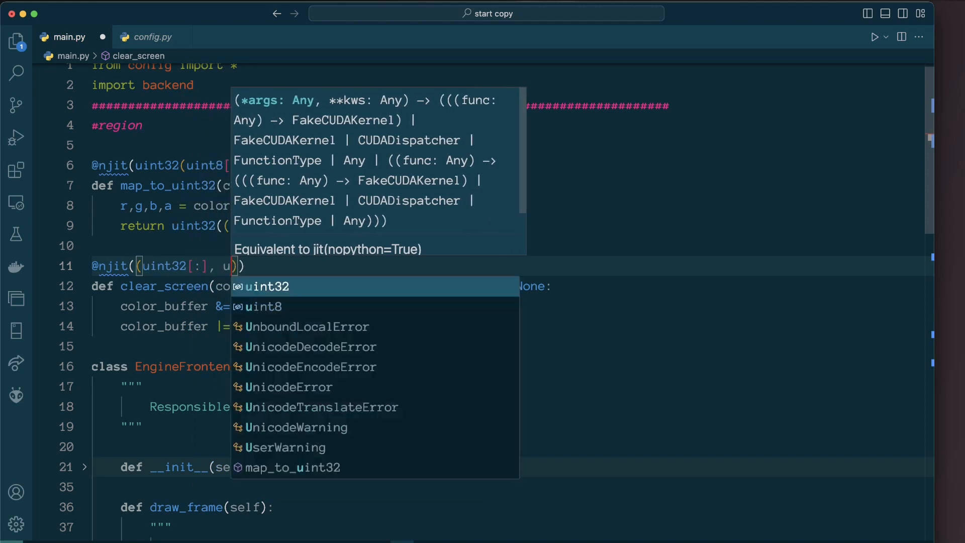
{"action": "type", "text": "int32"}
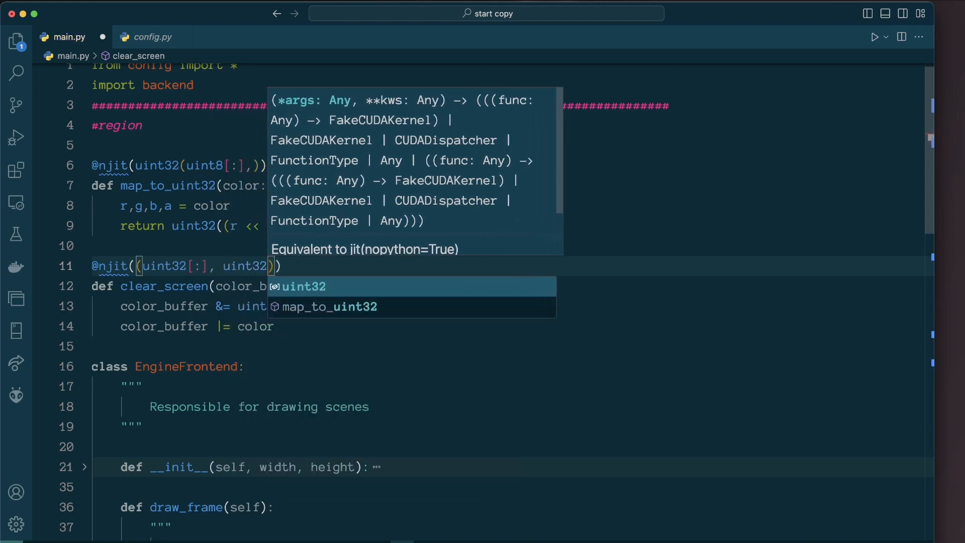
{"action": "key", "text": "Right"}
{"action": "key", "text": "Right"}
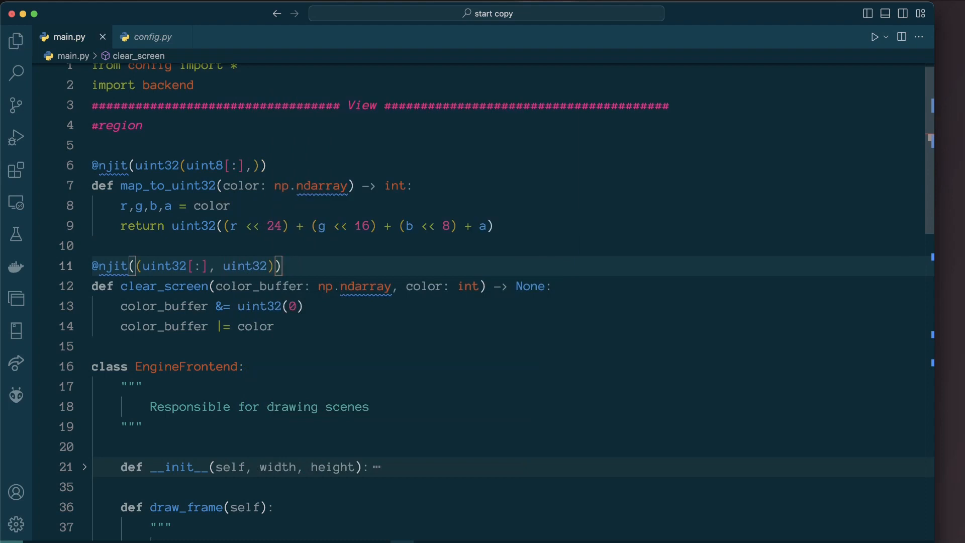
Step: Run main.py to confirm the blue window, then close it and the terminal
{"action": "key", "text": "ctrl+F5"}
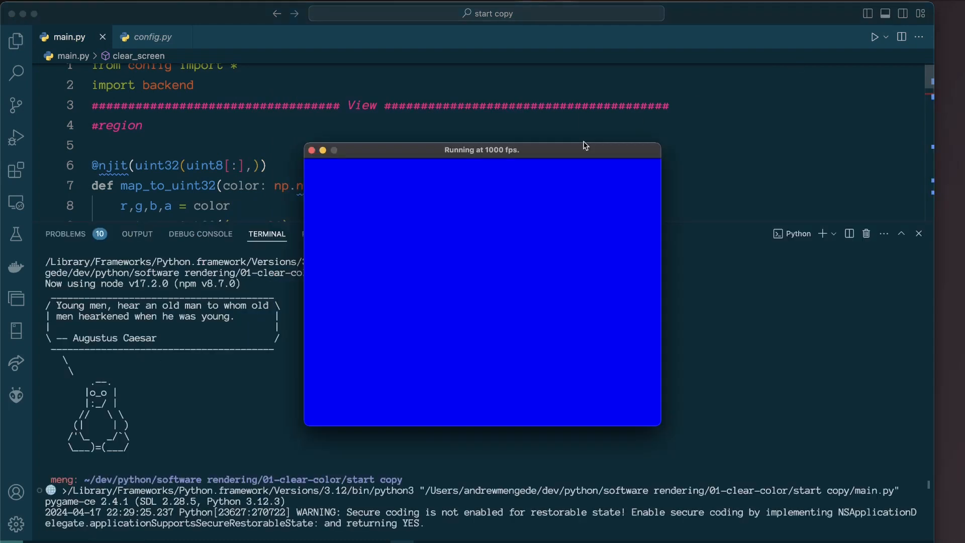
{"action": "left_click", "coordinate": [311, 151]}
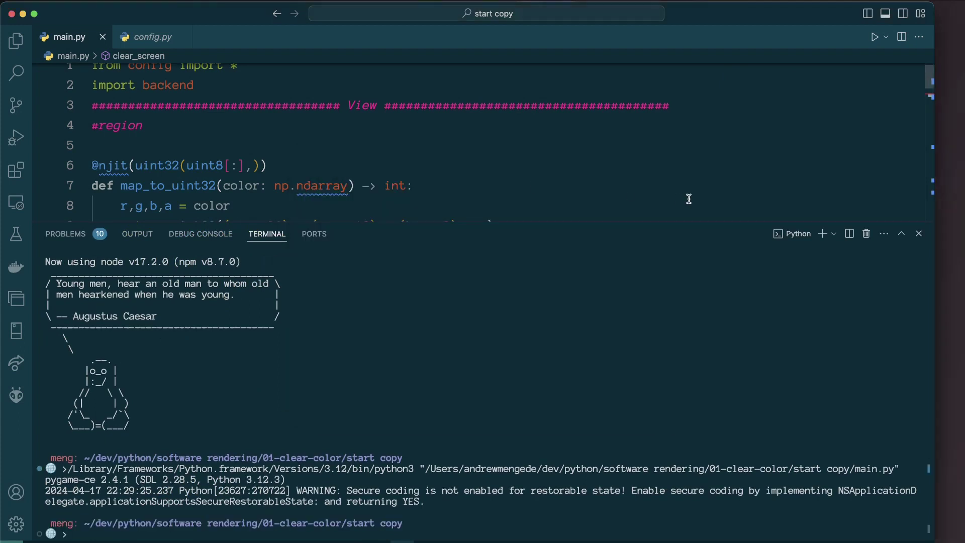
{"action": "left_click", "coordinate": [865, 234]}
{"action": "left_click", "coordinate": [259, 286]}
Step: Strip the uint32( ) wrapper so line 13 reads color_buffer &= 0
{"action": "double_click", "coordinate": [260, 286]}
{"action": "key", "text": "BackSpace"}
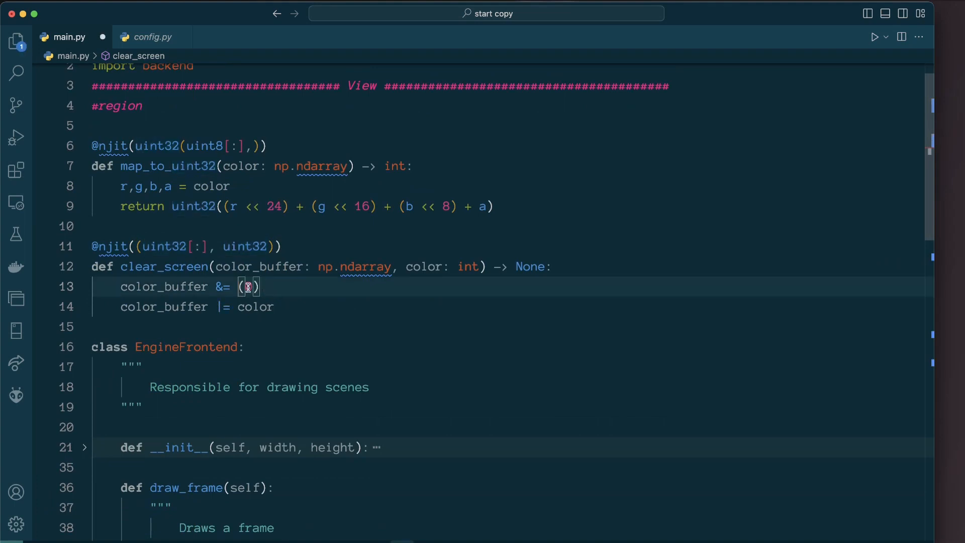
{"action": "key", "text": "Delete"}
{"action": "key", "text": "BackSpace"}
Step: Save and rerun main.py to get numba's TypingError on clear_screen
{"action": "key", "text": "super+s"}
{"action": "key", "text": "ctrl+grave"}
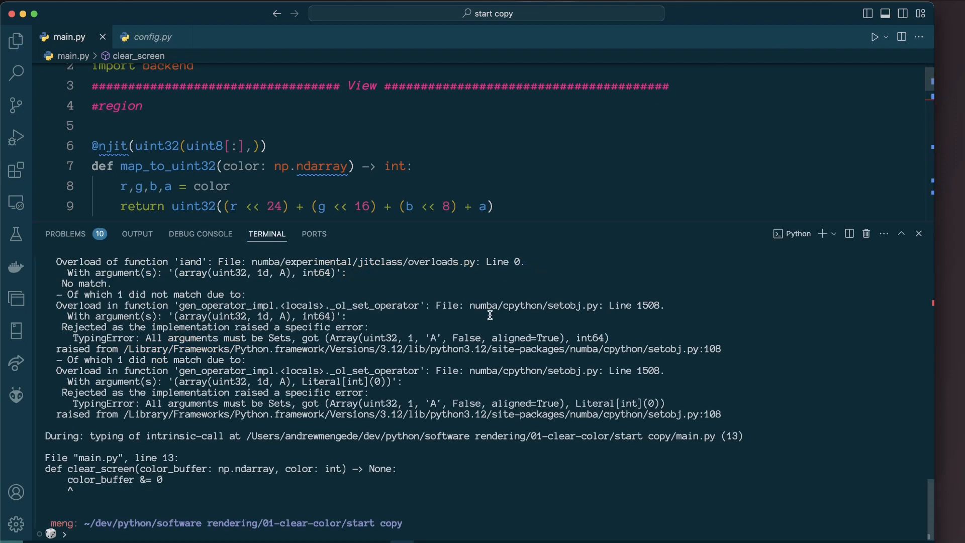
{"action": "scroll", "coordinate": [419, 383], "scroll_direction": "up", "scroll_amount": 1}
{"action": "scroll", "coordinate": [419, 383], "scroll_direction": "up", "scroll_amount": 2}
{"action": "scroll", "coordinate": [407, 387], "scroll_direction": "up", "scroll_amount": 6}
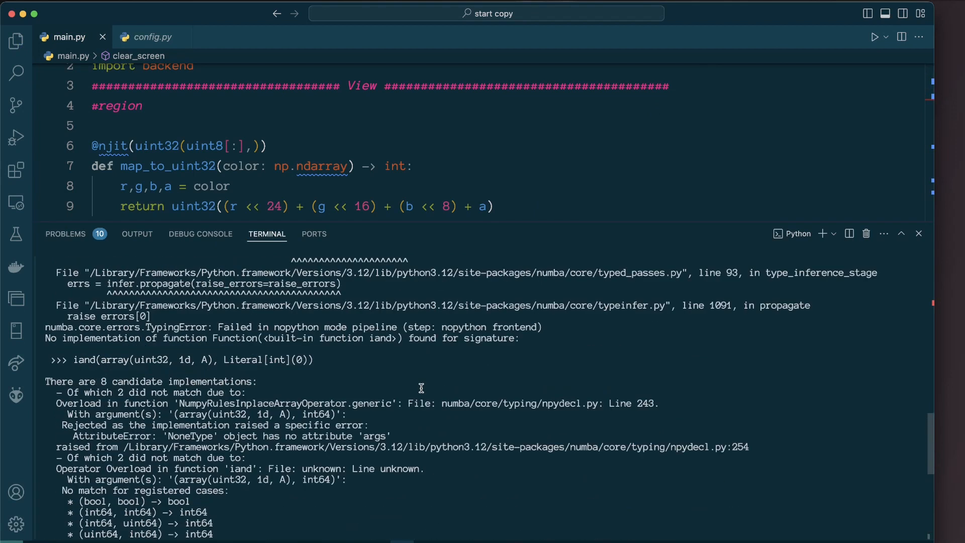
{"action": "scroll", "coordinate": [396, 390], "scroll_direction": "up", "scroll_amount": 1}
{"action": "scroll", "coordinate": [390, 392], "scroll_direction": "down", "scroll_amount": 1}
{"action": "scroll", "coordinate": [389, 393], "scroll_direction": "down", "scroll_amount": 1}
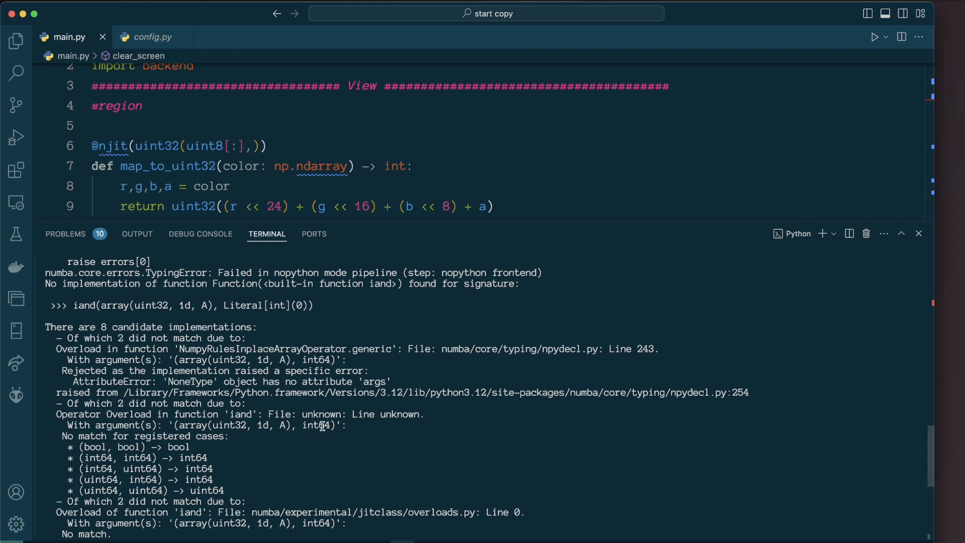
{"action": "scroll", "coordinate": [323, 426], "scroll_direction": "down", "scroll_amount": 1}
{"action": "scroll", "coordinate": [323, 426], "scroll_direction": "down", "scroll_amount": 5}
{"action": "scroll", "coordinate": [323, 426], "scroll_direction": "up", "scroll_amount": 1}
{"action": "scroll", "coordinate": [323, 425], "scroll_direction": "up", "scroll_amount": 1}
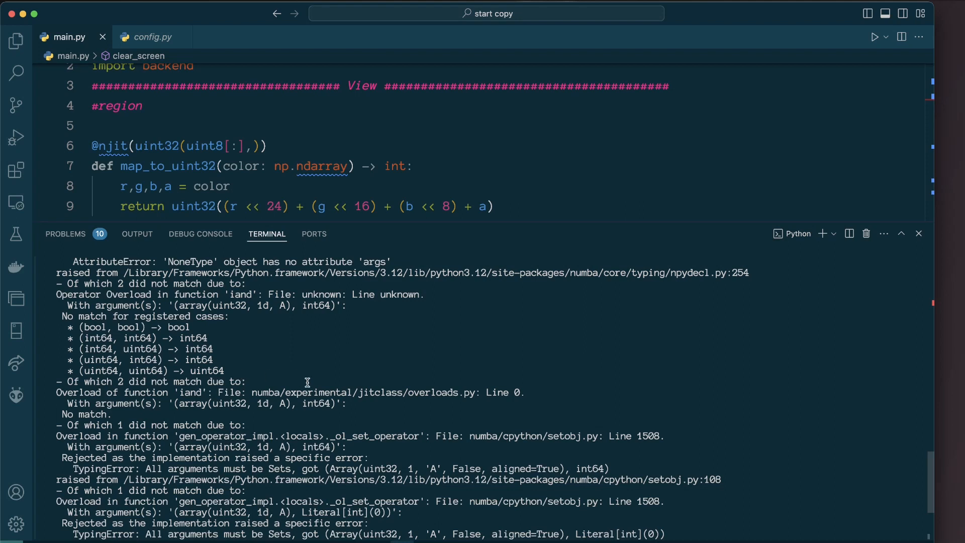
Step: Restore line 13 to color_buffer &= uint32(0) and save main.py
{"action": "left_click", "coordinate": [918, 233]}
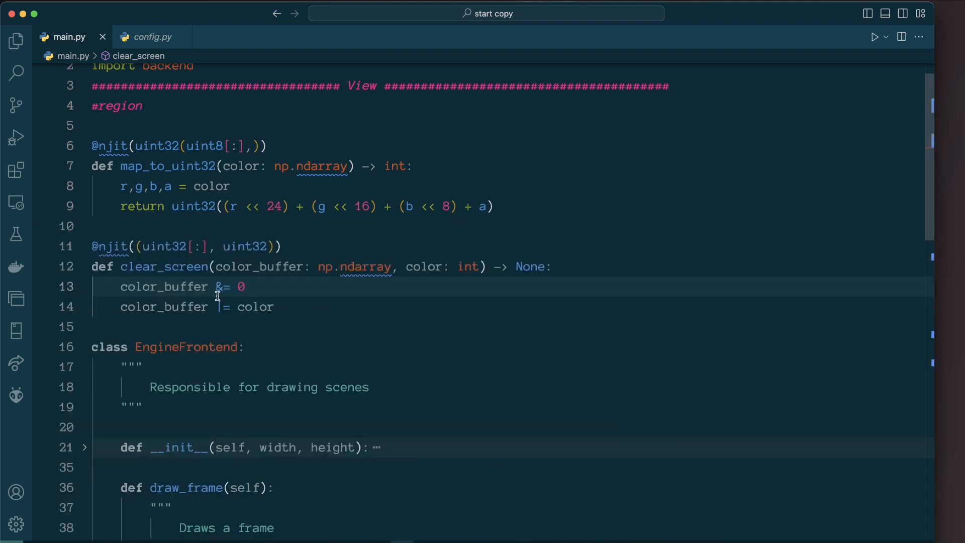
{"action": "left_click", "coordinate": [240, 286]}
{"action": "type", "text": "uint32("}
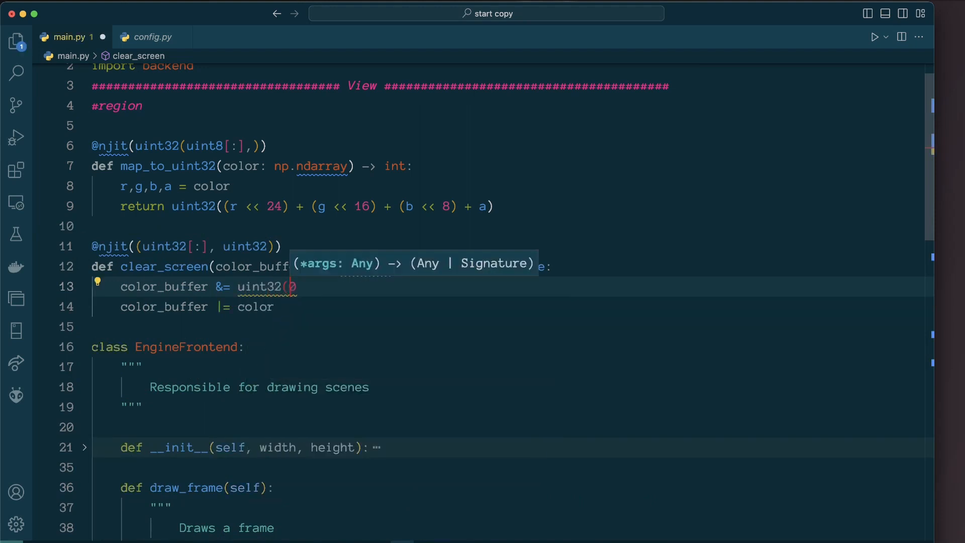
{"action": "key", "text": "Right"}
{"action": "type", "text": ")"}
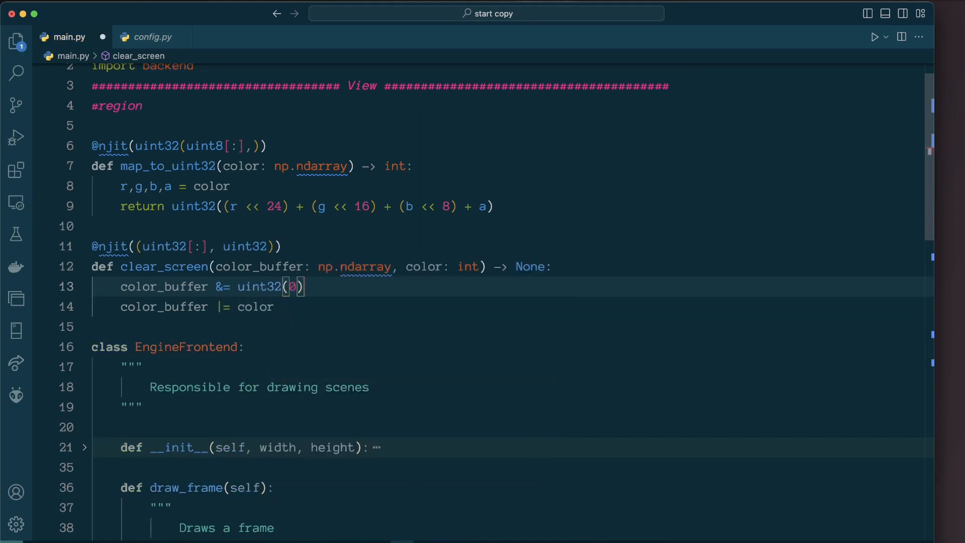
{"action": "key", "text": "cmd+s"}
Step: Run main.py to confirm the blue window, then close it and the terminal
{"action": "left_click", "coordinate": [874, 36]}
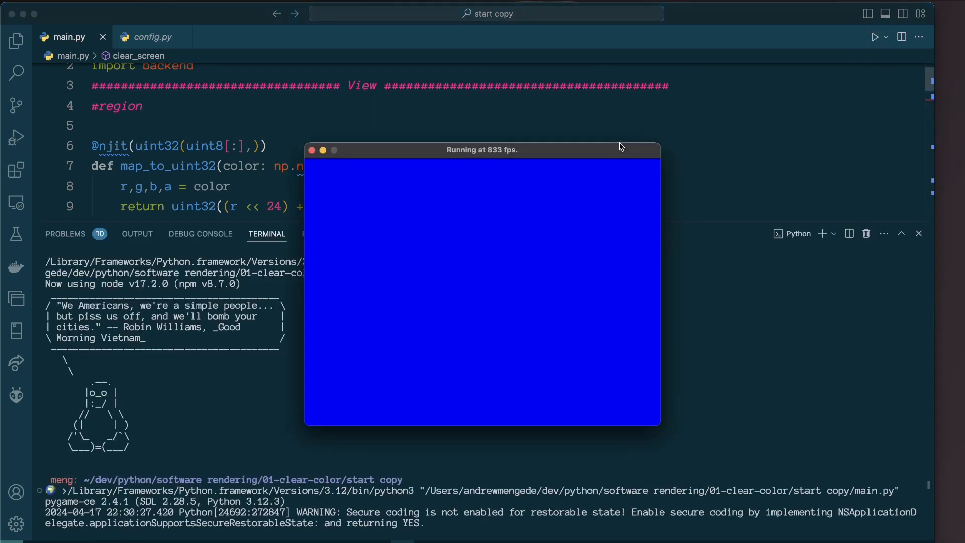
{"action": "left_click", "coordinate": [312, 150]}
{"action": "left_click", "coordinate": [867, 234]}
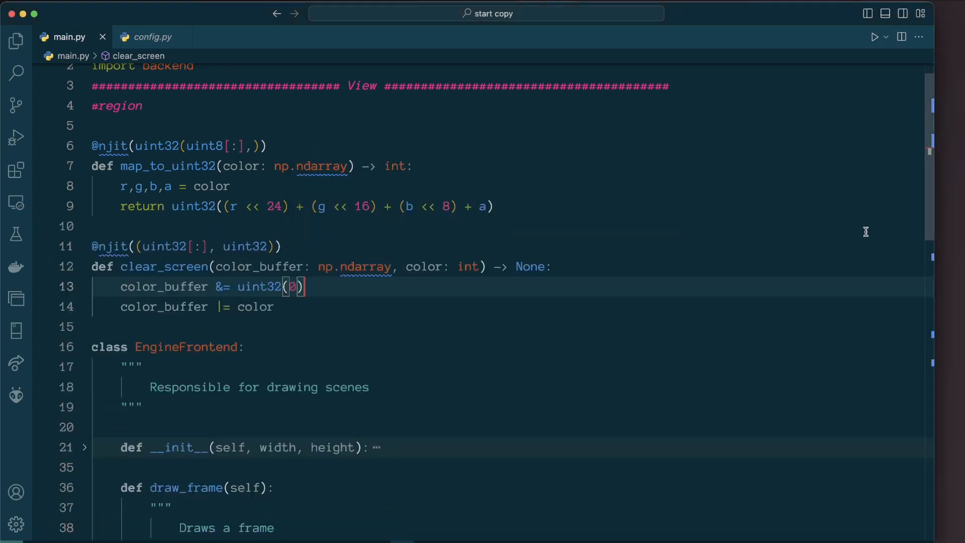
{"action": "scroll", "coordinate": [642, 250], "scroll_direction": "down", "scroll_amount": 2}
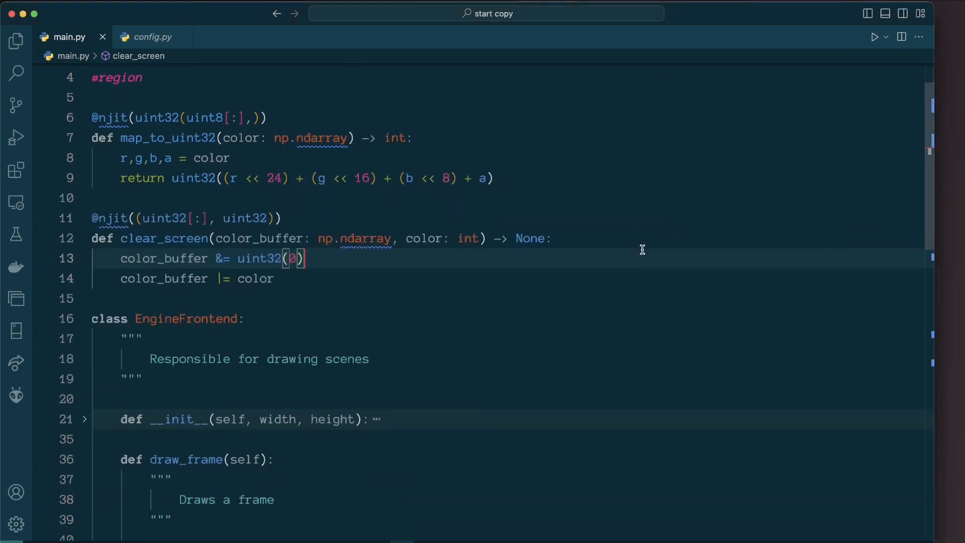